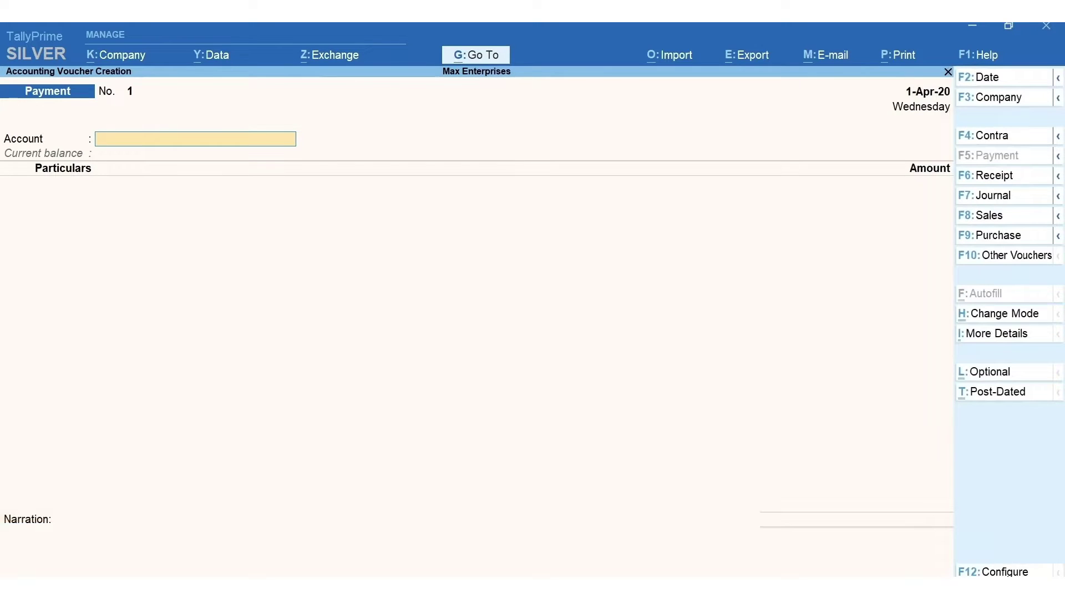
{"action": "key", "text": "F10"}
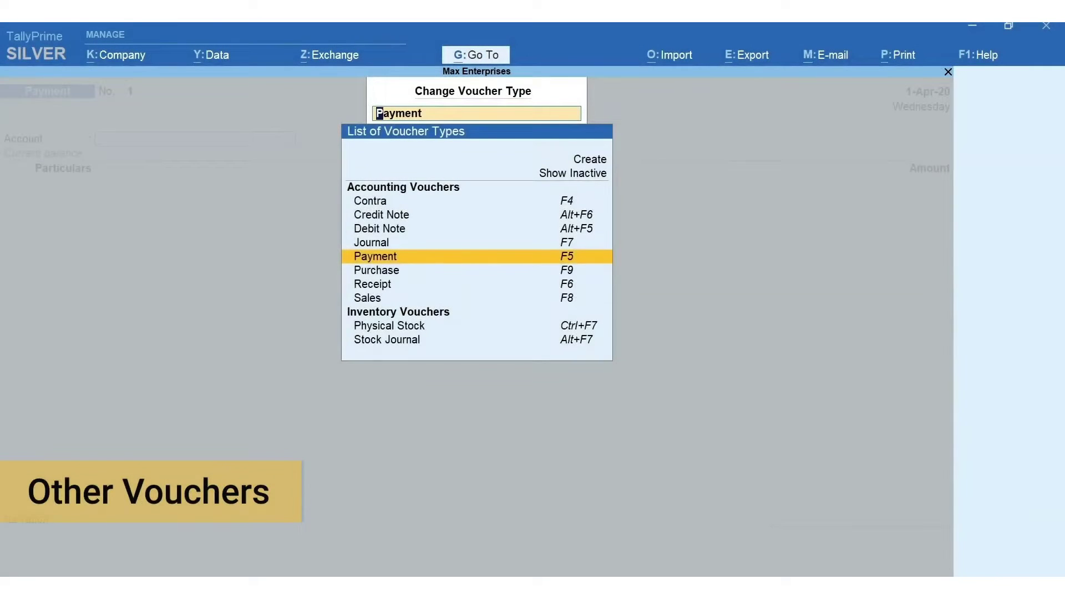
{"action": "type", "text": "Deliv"}
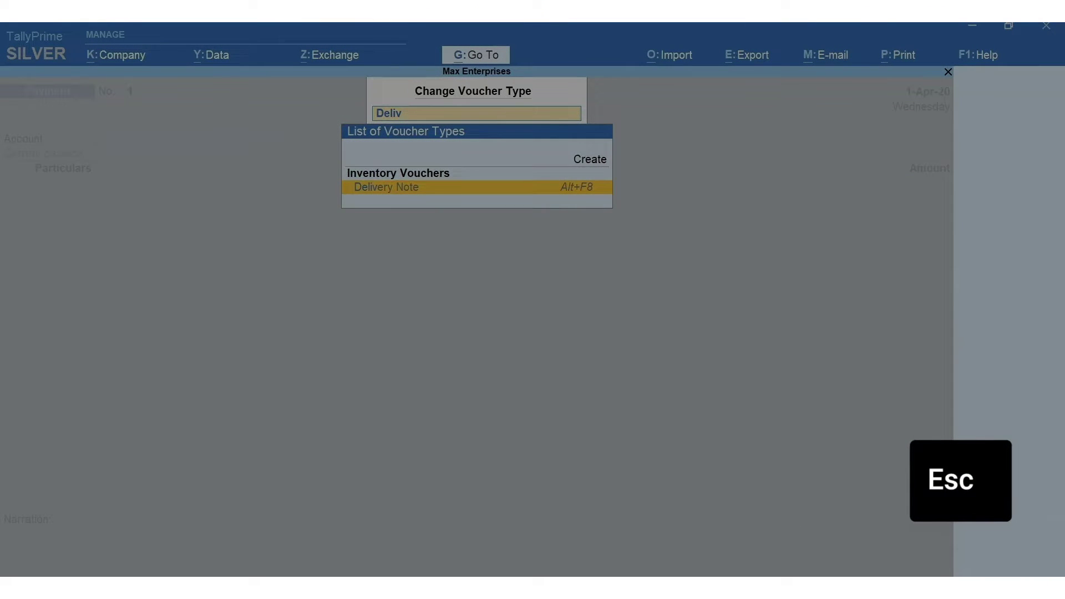
{"action": "key", "text": "Escape"}
{"action": "key", "text": "Escape"}
Start a Purchase voucher and switch its entry mode to Item Invoice.
{"action": "key", "text": "F9"}
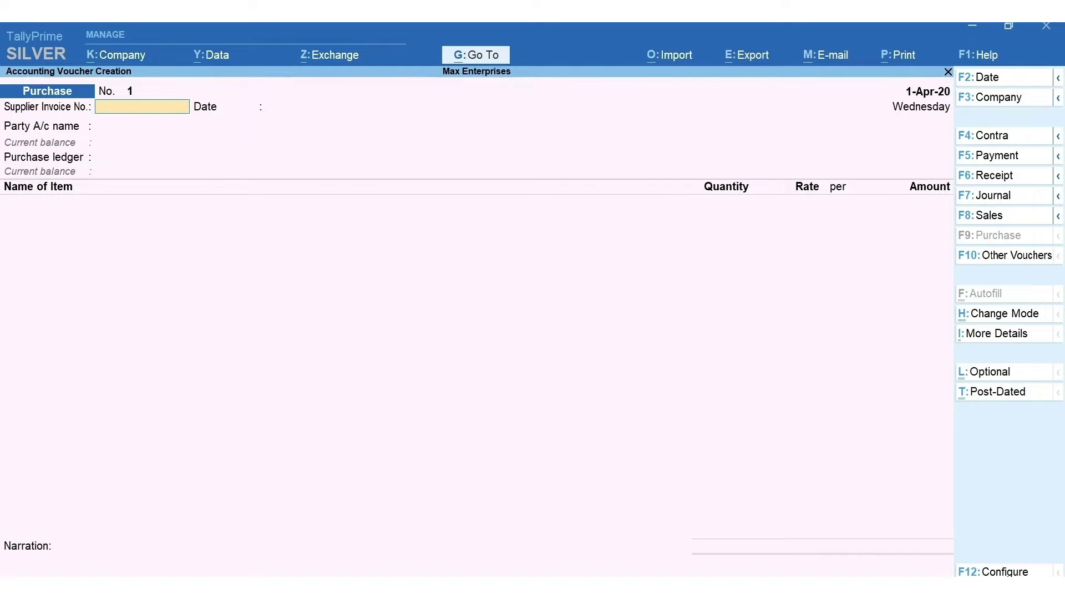
{"action": "key", "text": "ctrl"}
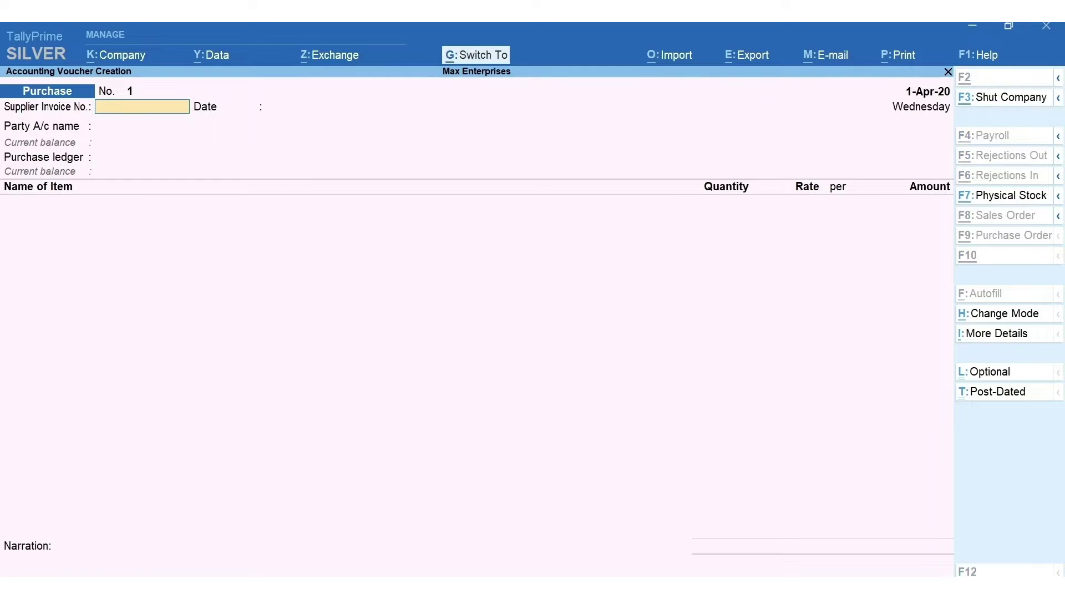
{"action": "key", "text": "ctrl+h"}
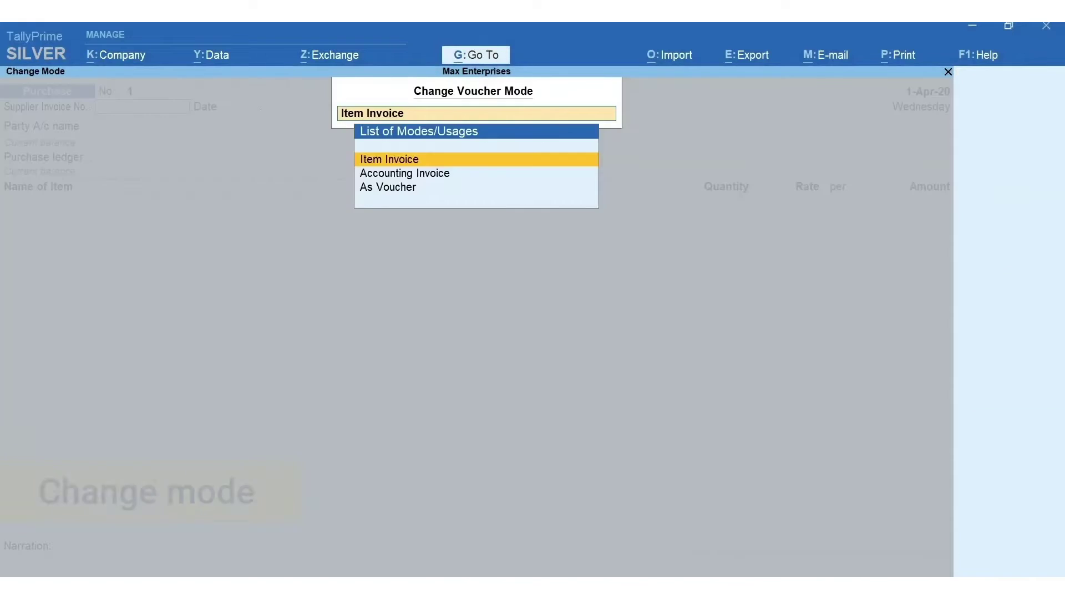
{"action": "key", "text": "Down"}
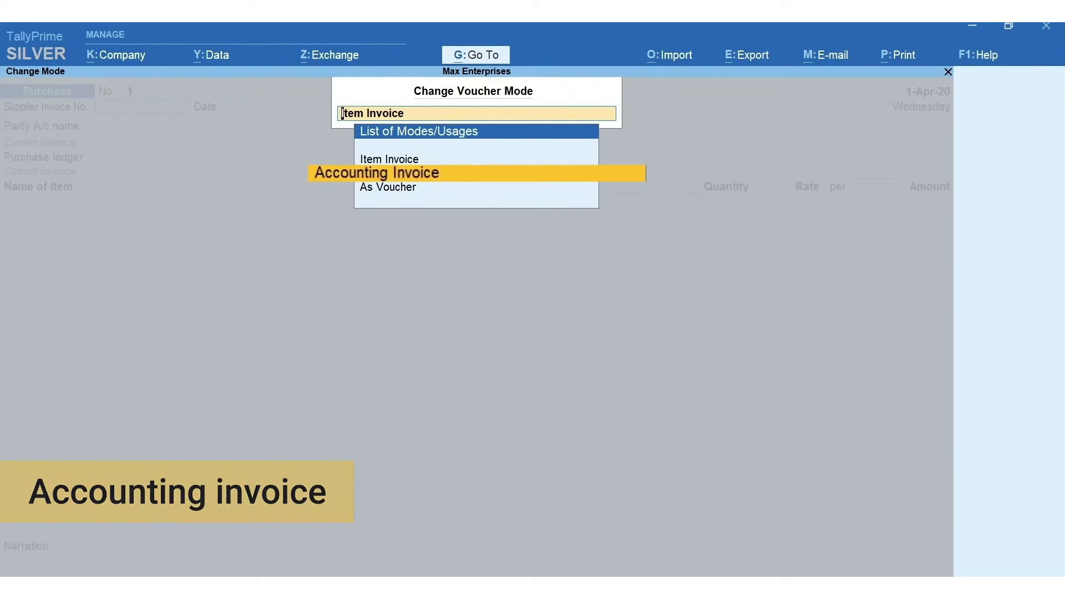
{"action": "key", "text": "Down"}
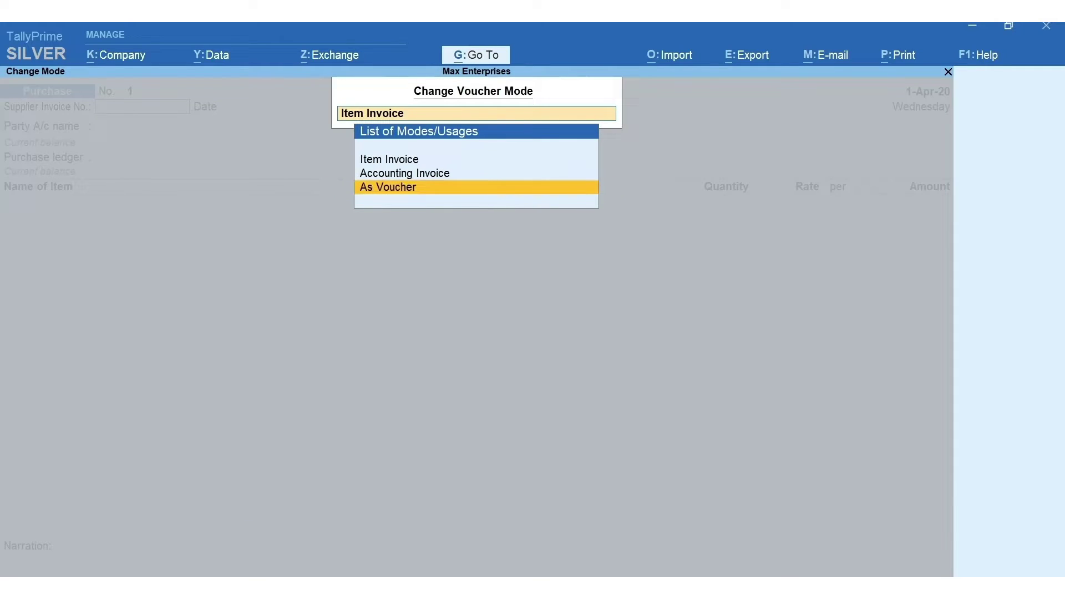
{"action": "key", "text": "Up"}
{"action": "key", "text": "Up"}
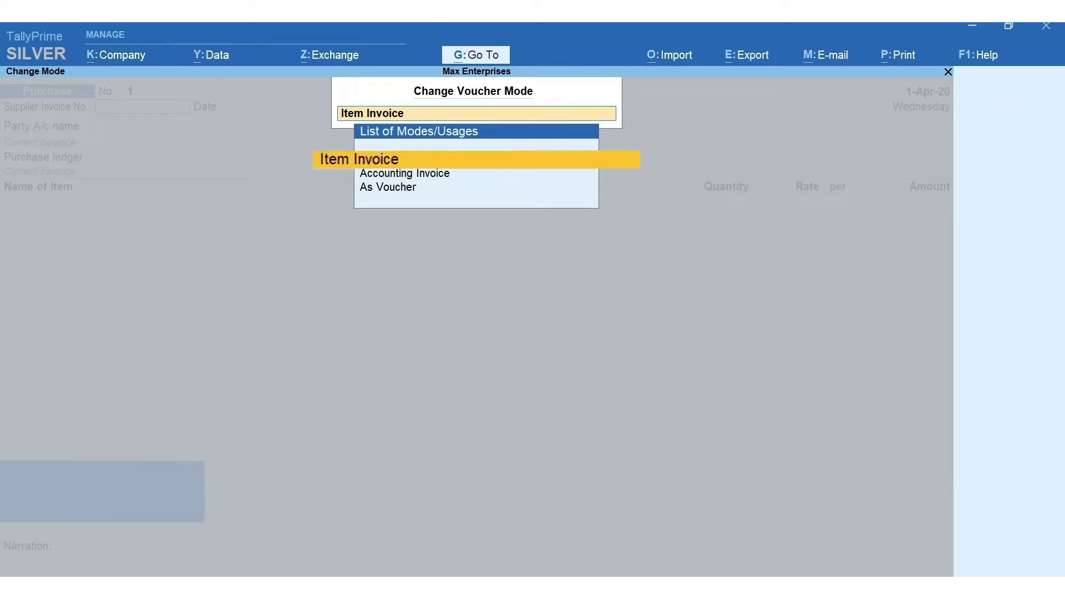
{"action": "key", "text": "Return"}
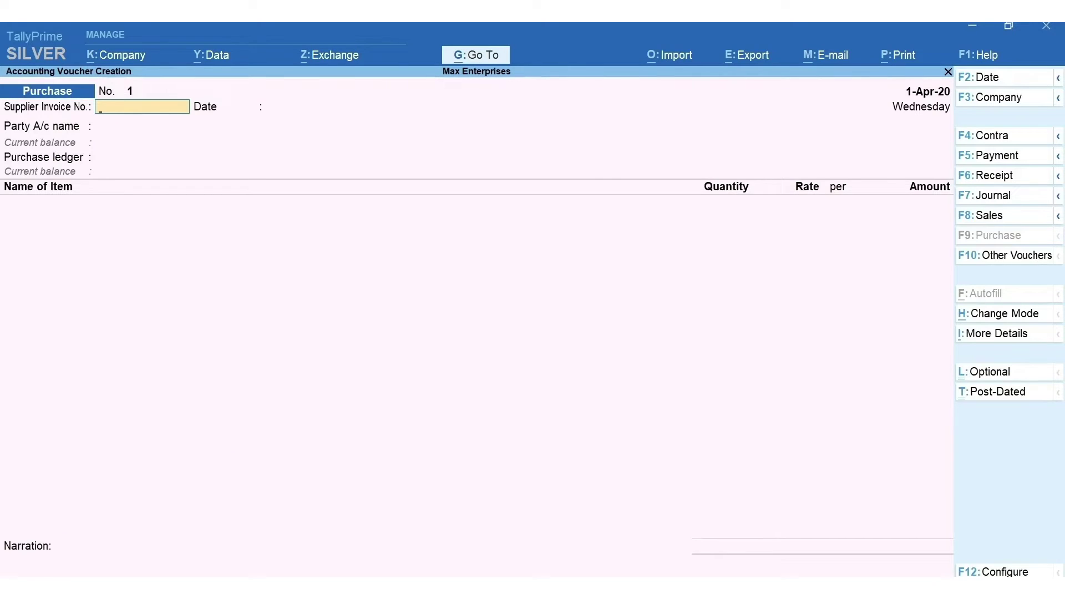
Date the voucher 4-Apr-20 and enter supplier invoice AE/0027 dated 2-Apr-20.
{"action": "key", "text": "F2"}
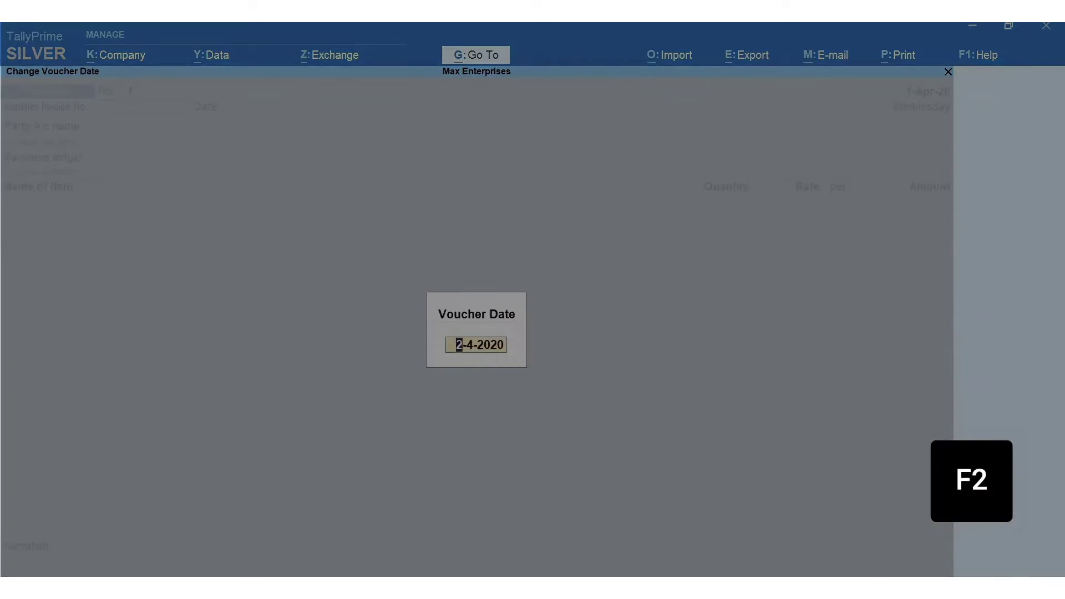
{"action": "type", "text": "4-"}
{"action": "key", "text": "Return"}
{"action": "type", "text": "AE"}
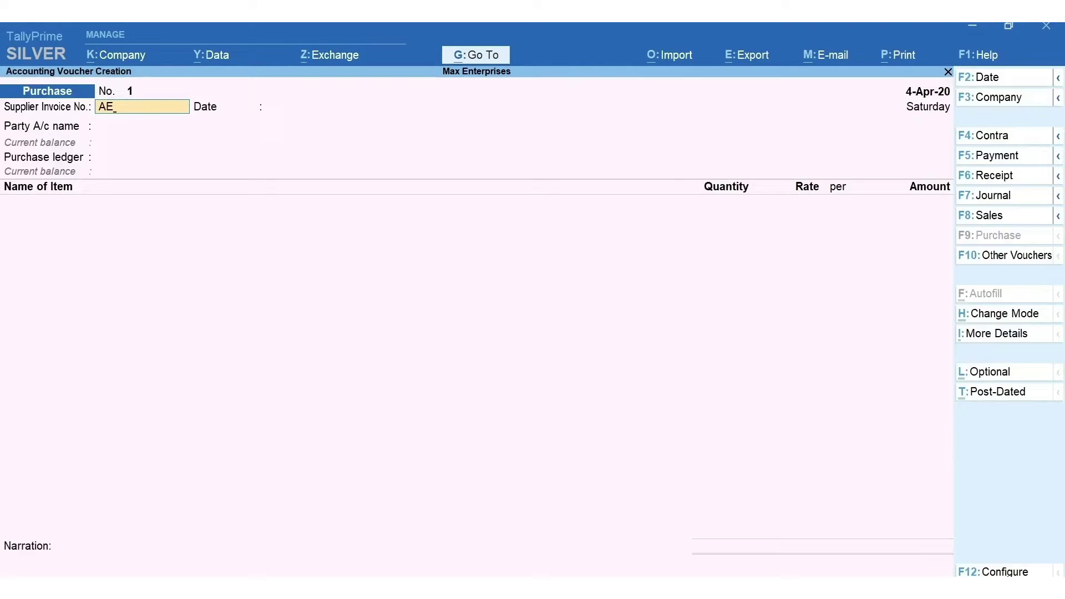
{"action": "type", "text": "/0027"}
{"action": "key", "text": "Return"}
{"action": "type", "text": "2-4"}
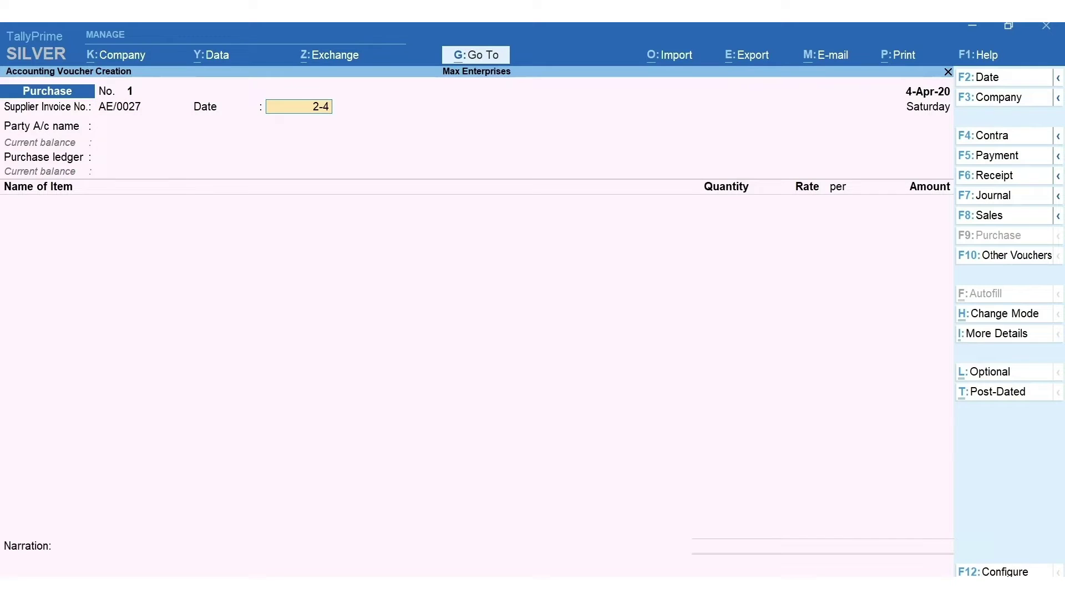
{"action": "key", "text": "Return"}
Select A-One Electronics as the party and accept its receipt and party details.
{"action": "key", "text": "Down"}
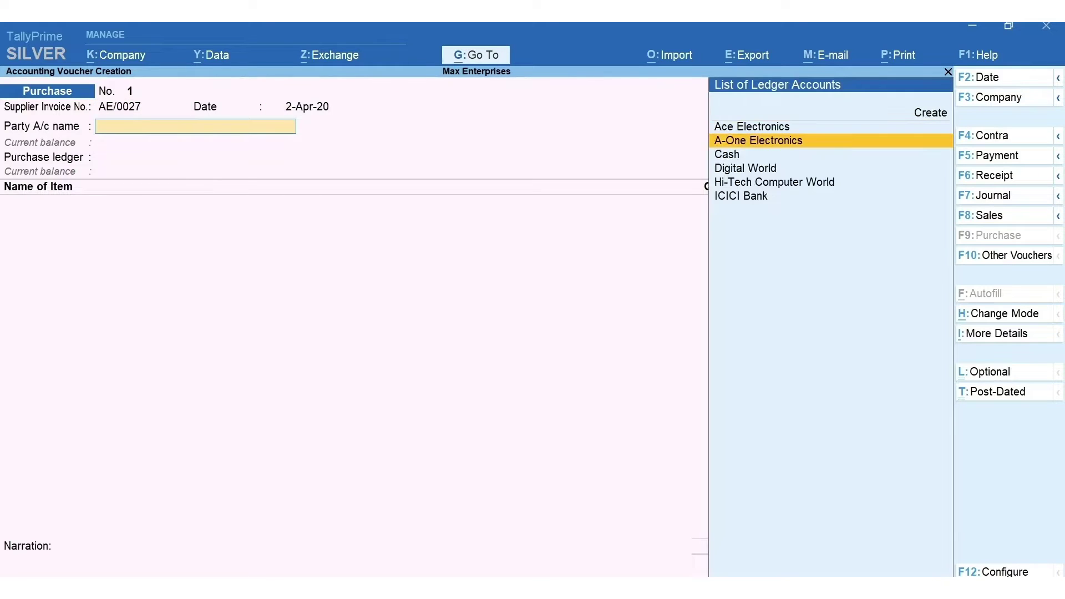
{"action": "key", "text": "Return"}
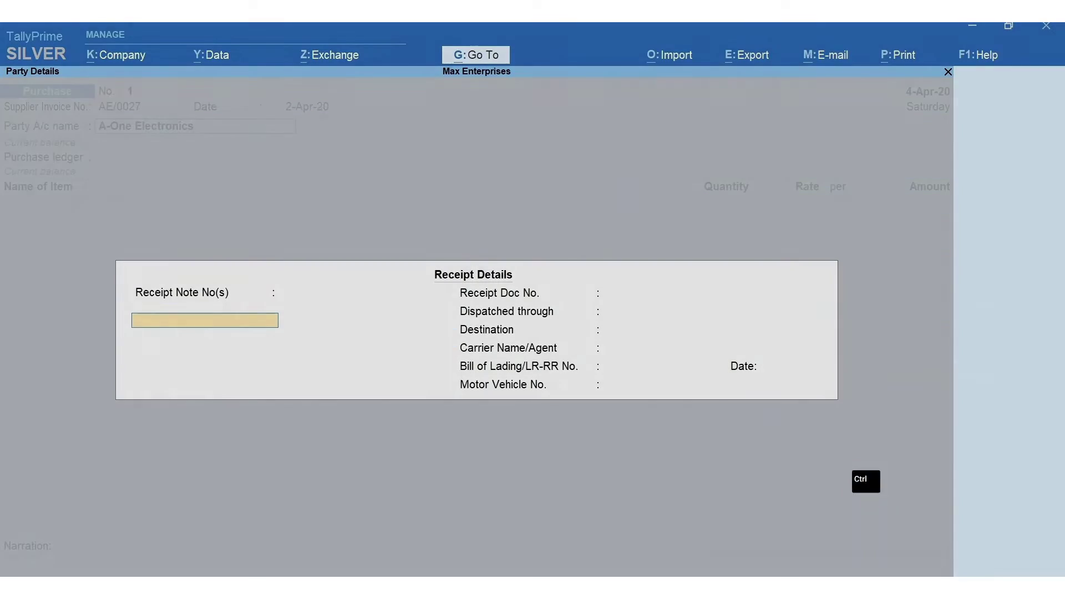
{"action": "key", "text": "ctrl+a"}
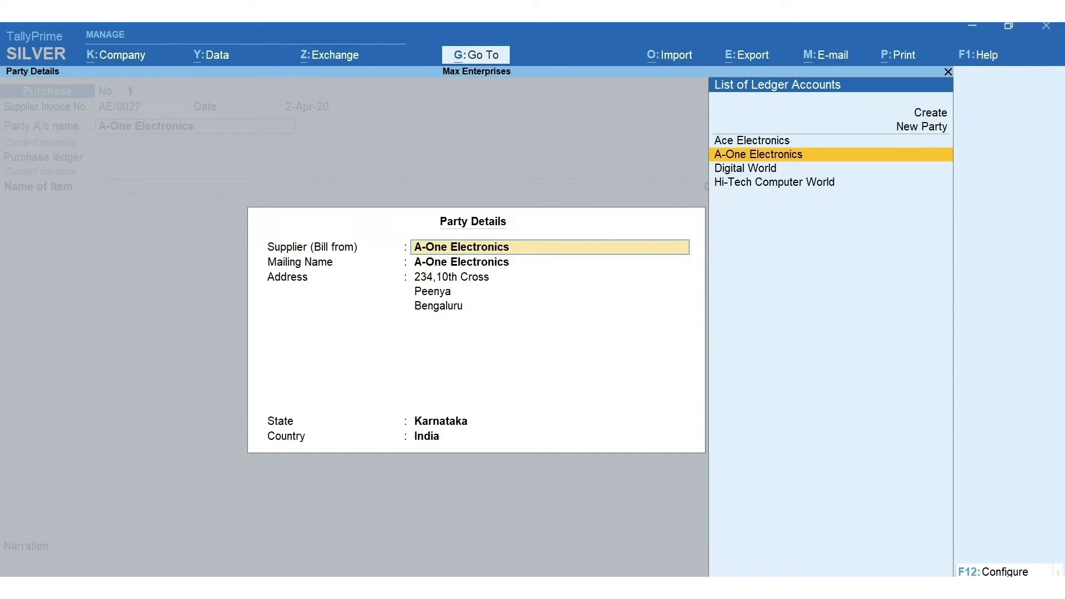
{"action": "key", "text": "ctrl+a"}
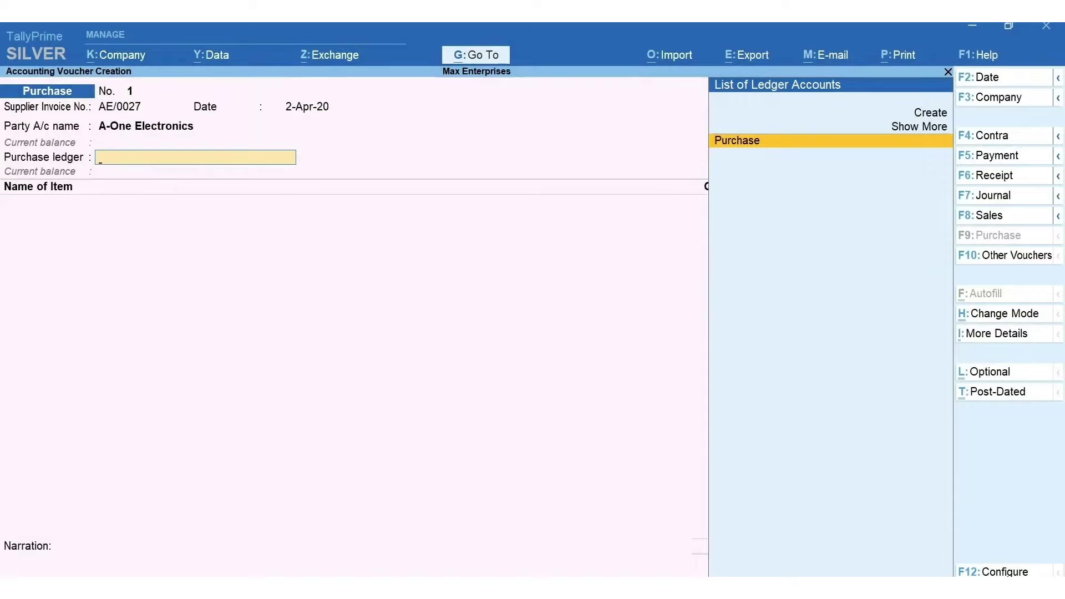
Set the Purchase ledger and add 10 Nos of Dell 17 inch Monitor at 7,900.00.
{"action": "key", "text": "space"}
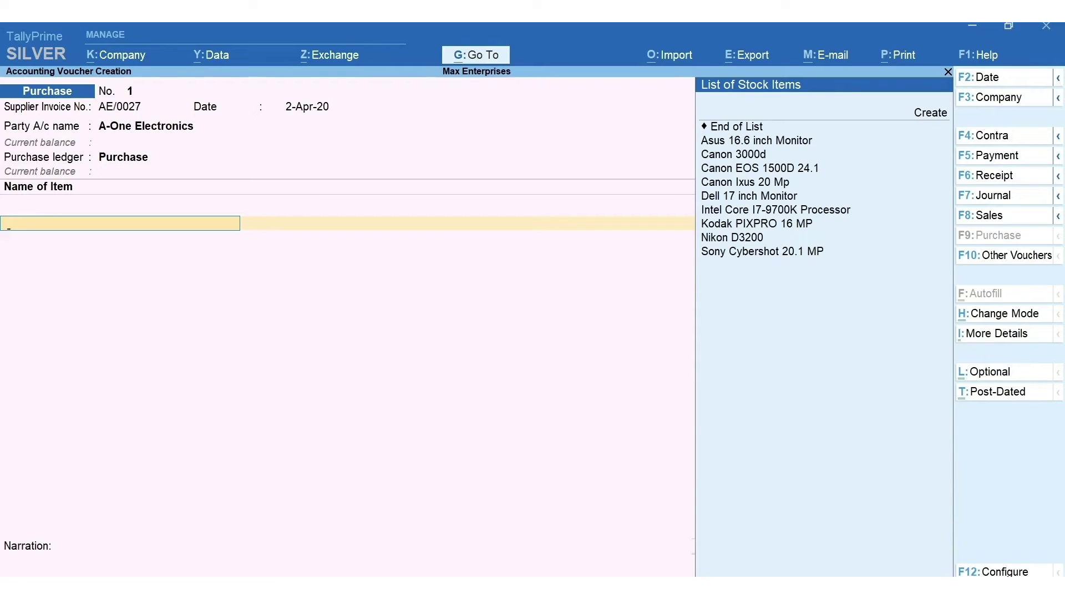
{"action": "type", "text": "Del"}
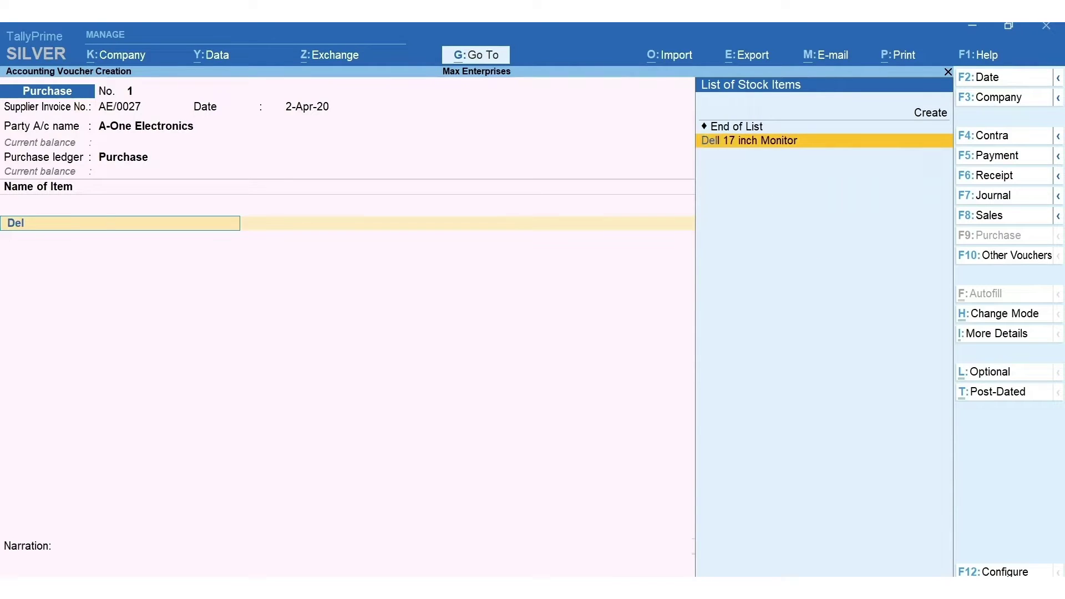
{"action": "key", "text": "Return"}
{"action": "type", "text": "10"}
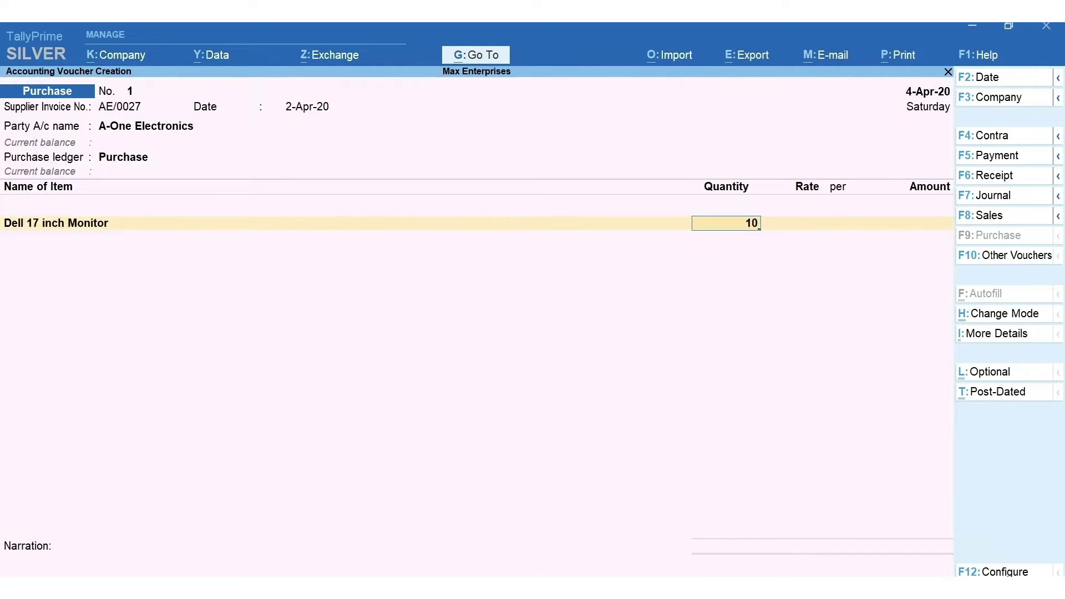
{"action": "key", "text": "Return"}
{"action": "type", "text": "7"}
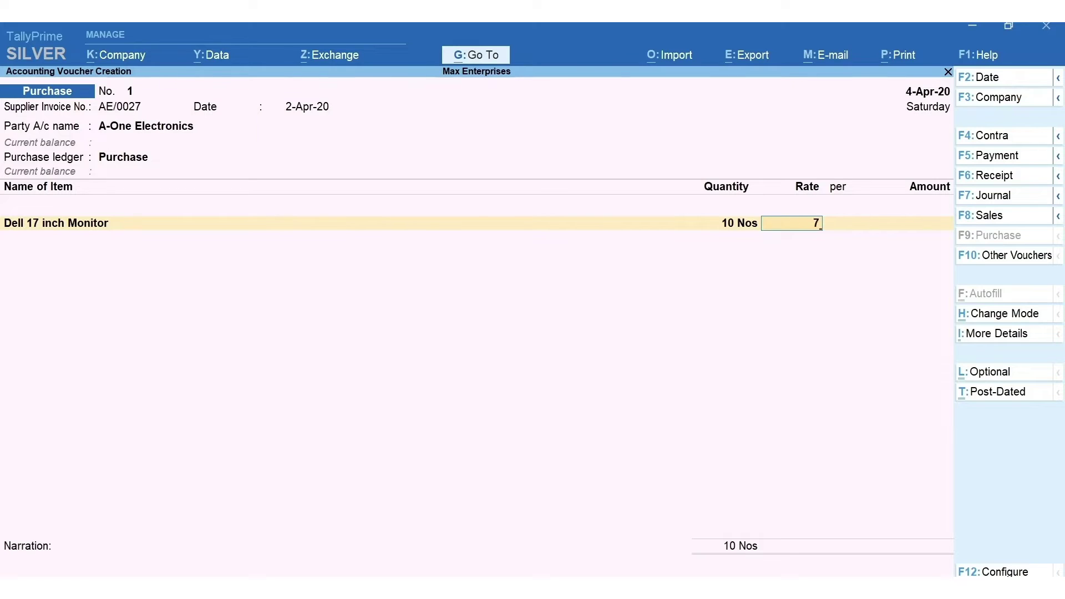
{"action": "type", "text": "900"}
{"action": "key", "text": "Return"}
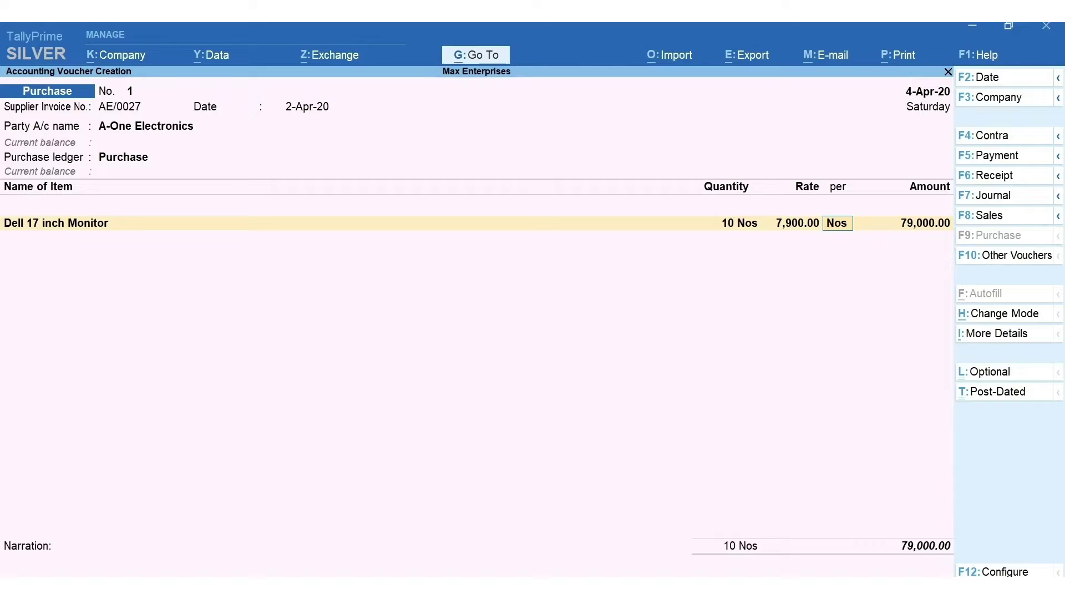
{"action": "key", "text": "Return"}
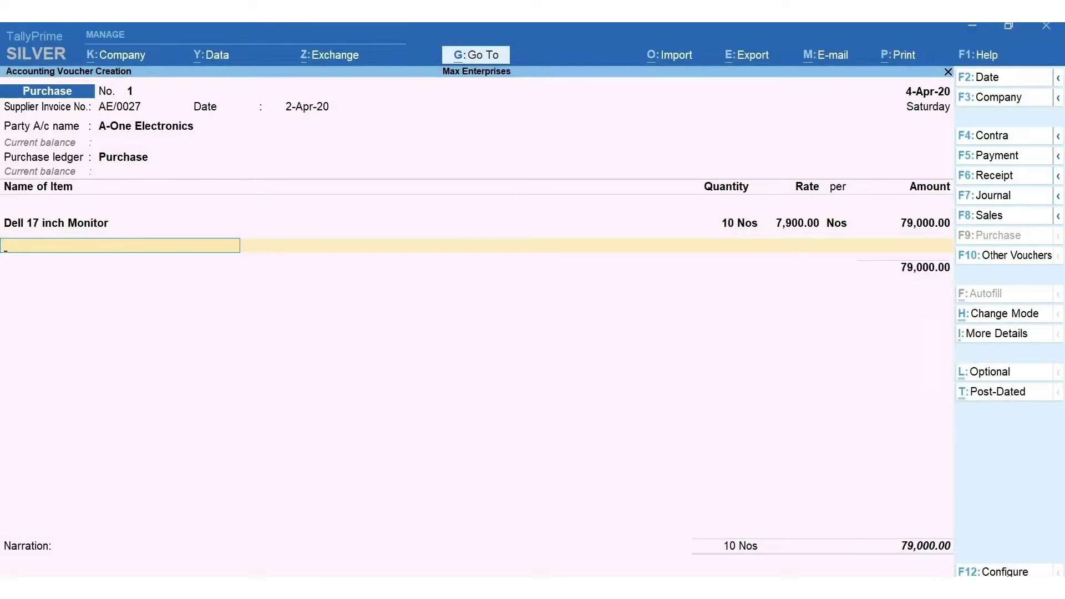
Add 850.00 Transportation charges and save the purchase voucher at 79,850.00.
{"action": "key", "text": "Return"}
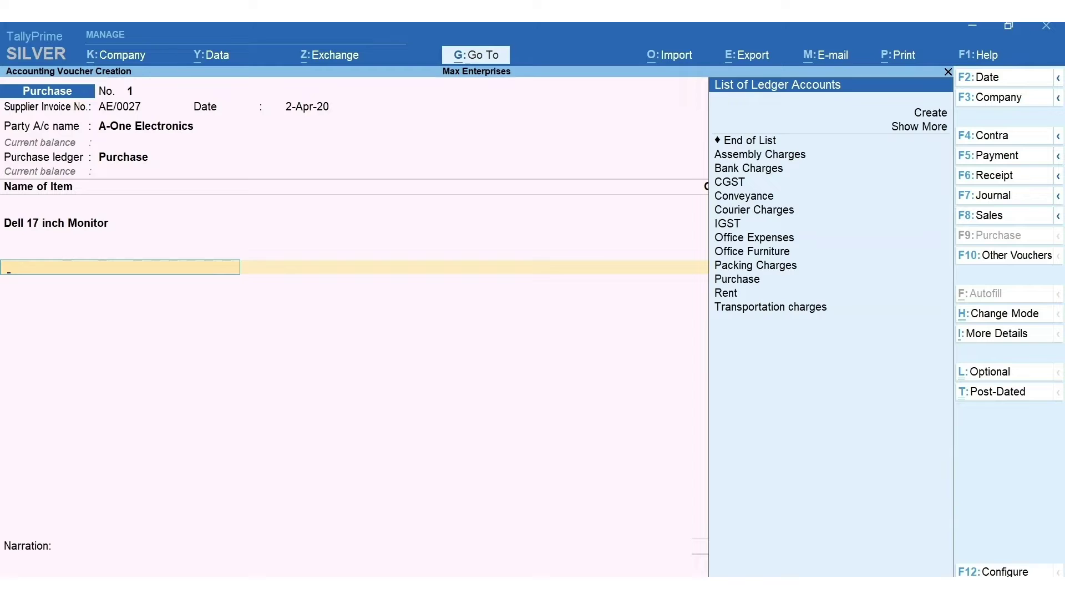
{"action": "type", "text": "tra"}
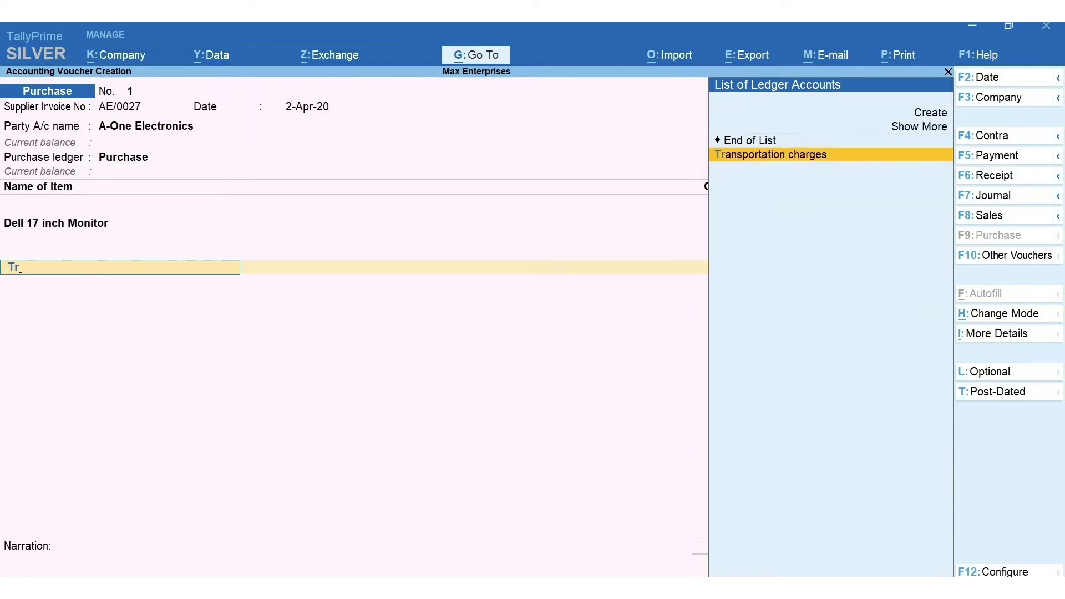
{"action": "key", "text": "Return"}
{"action": "type", "text": "850"}
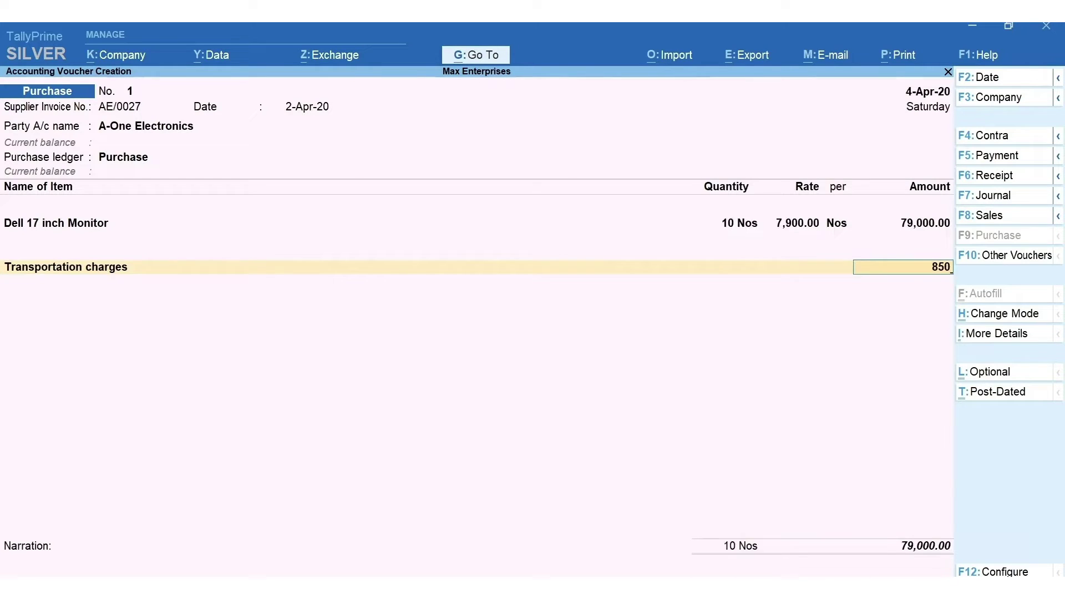
{"action": "key", "text": "Return"}
{"action": "key", "text": "Return"}
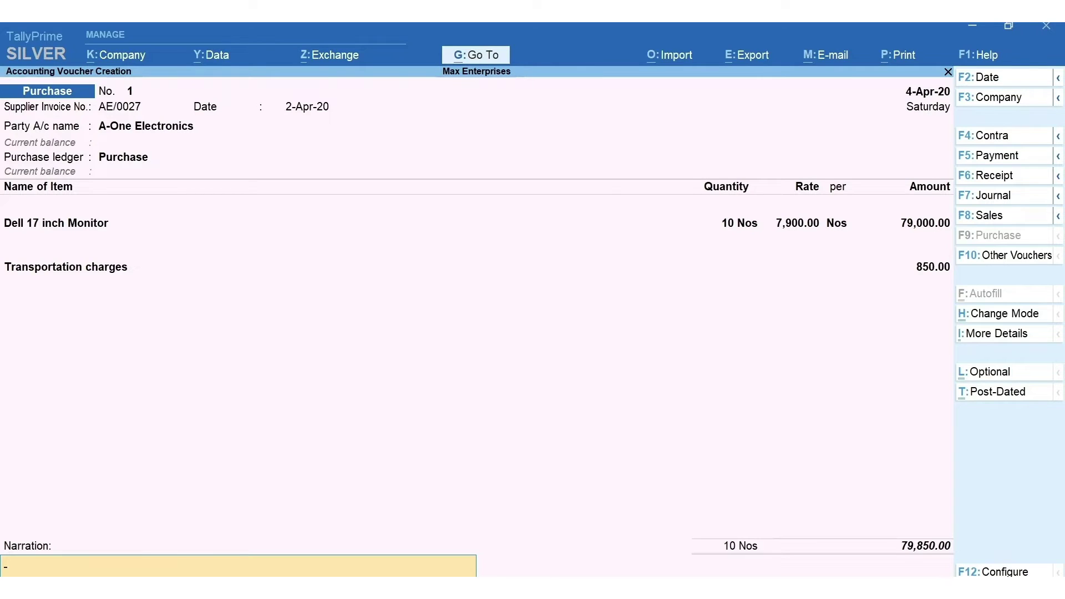
{"action": "key", "text": "Return"}
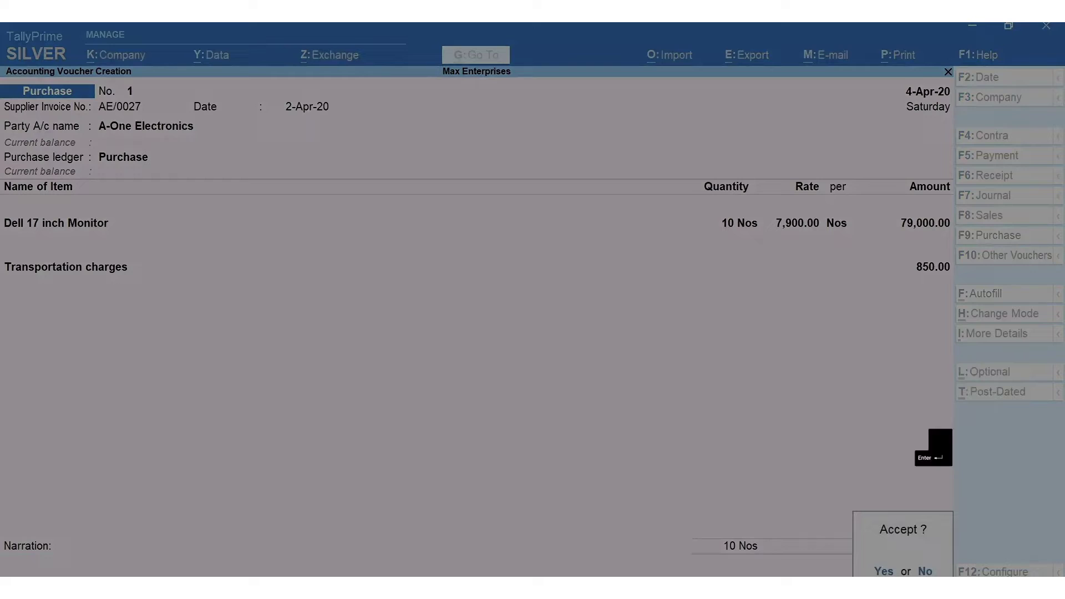
{"action": "key", "text": "y"}
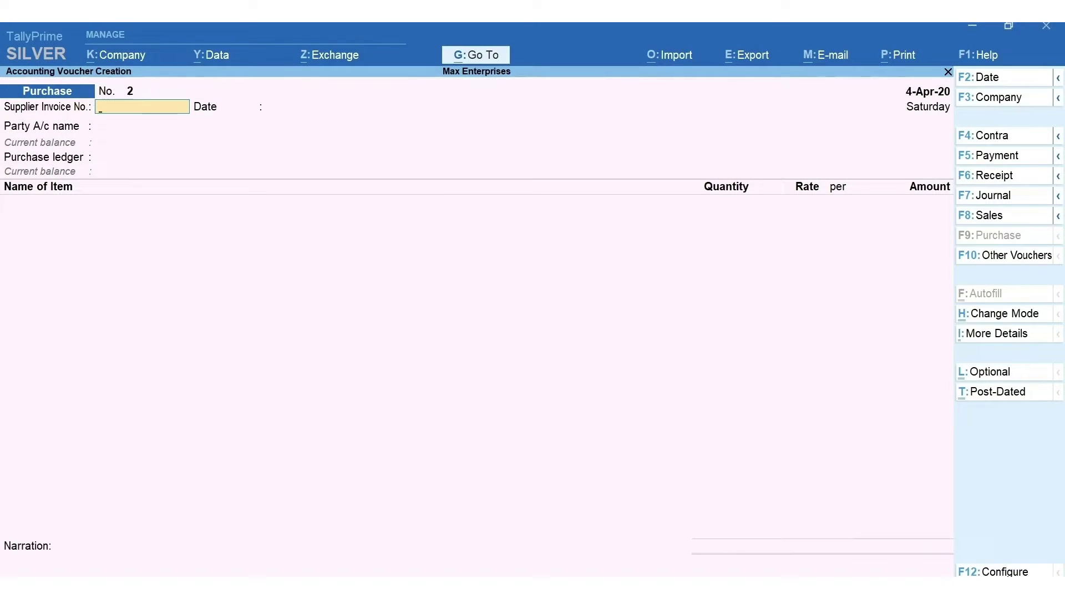
Start a Sales voucher for Ace Electronics, accepting its dispatch and party details.
{"action": "key", "text": "F8"}
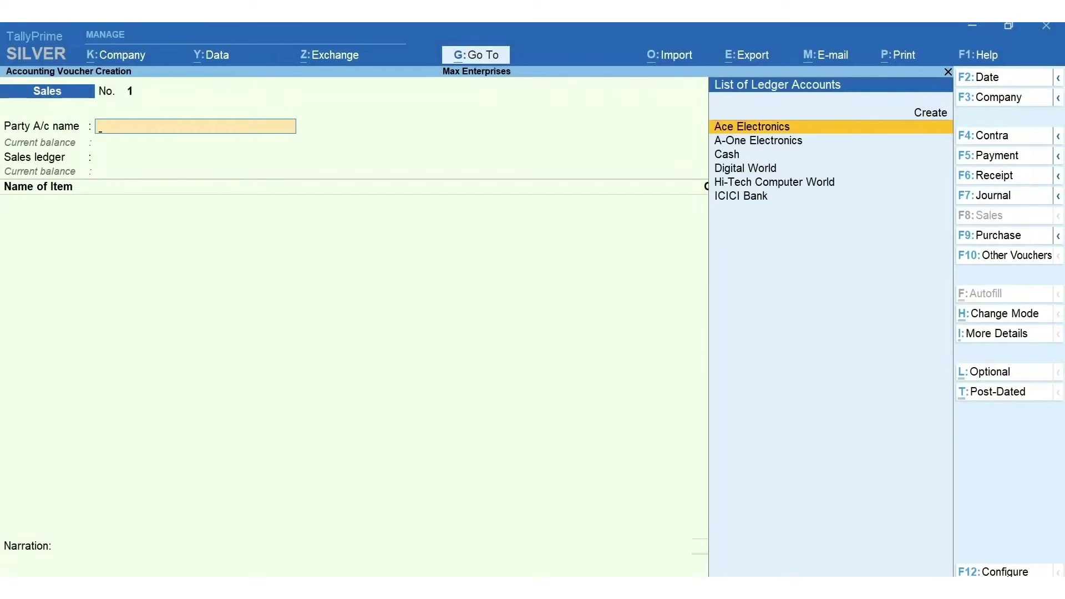
{"action": "key", "text": "Return"}
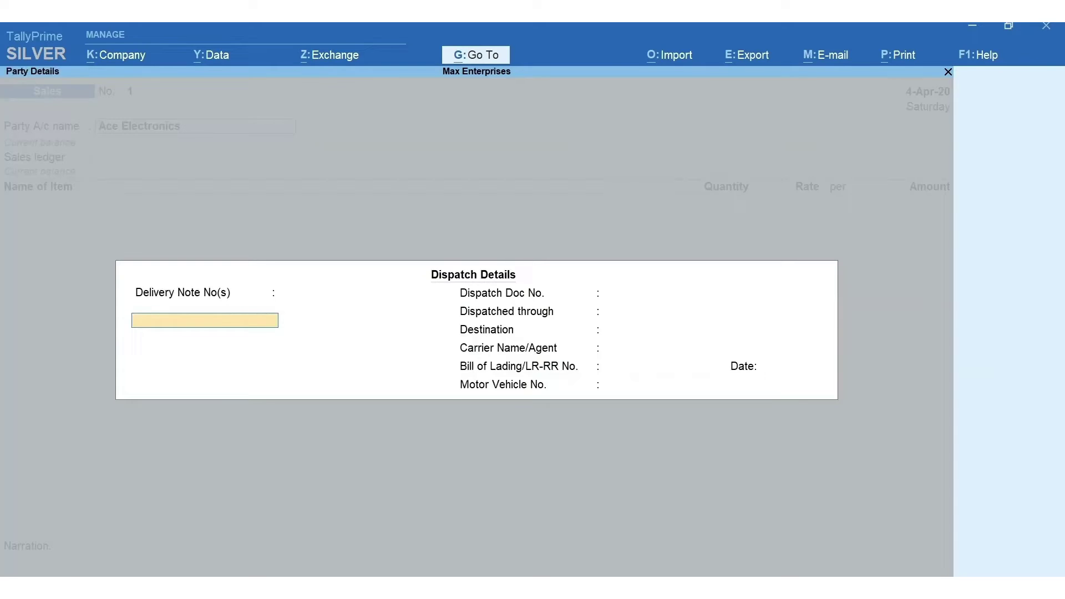
{"action": "key", "text": "ctrl+a"}
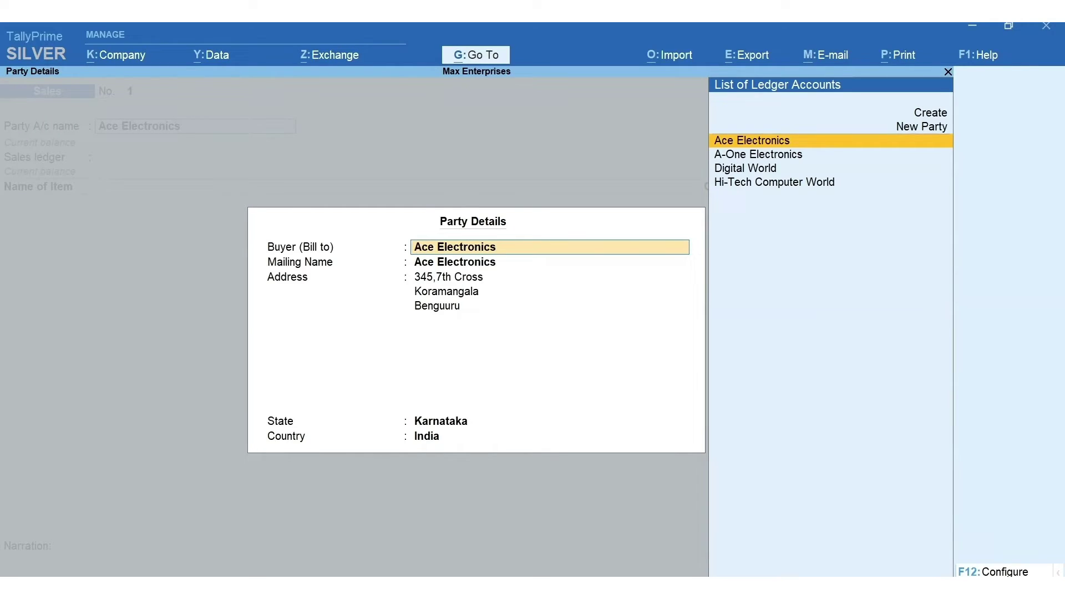
{"action": "key", "text": "ctrl+a"}
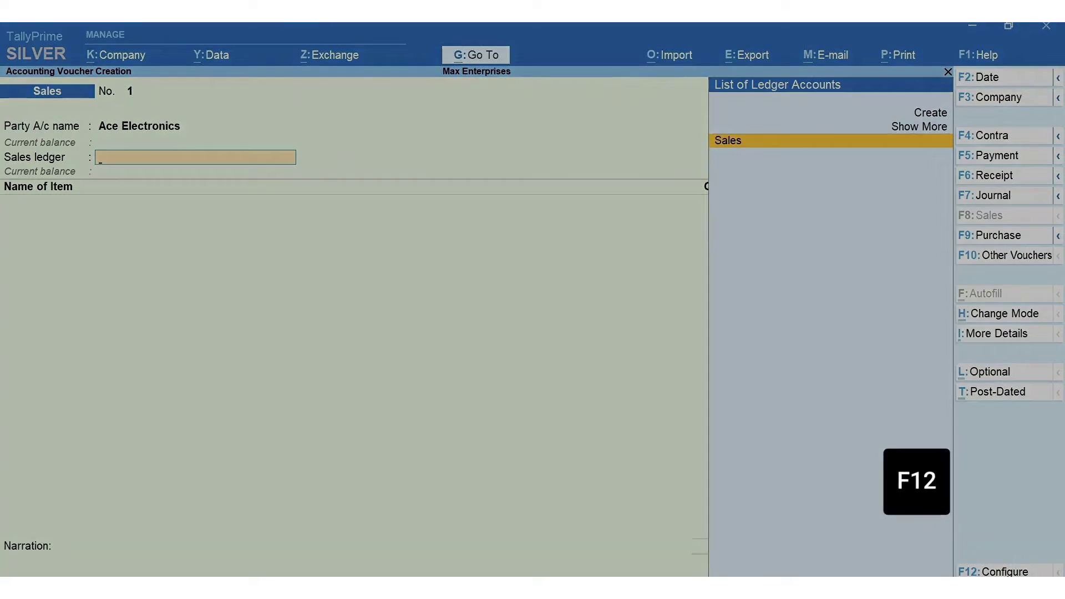
Set Provide Buyer details and Provide Dispatch, Order and Export details to No.
{"action": "key", "text": "F12"}
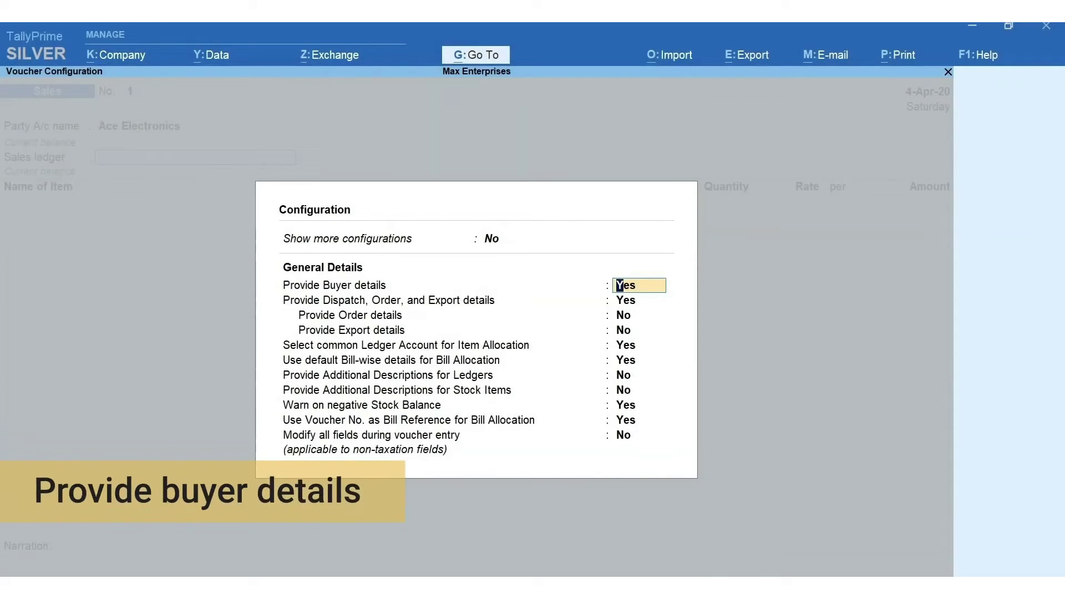
{"action": "type", "text": "n"}
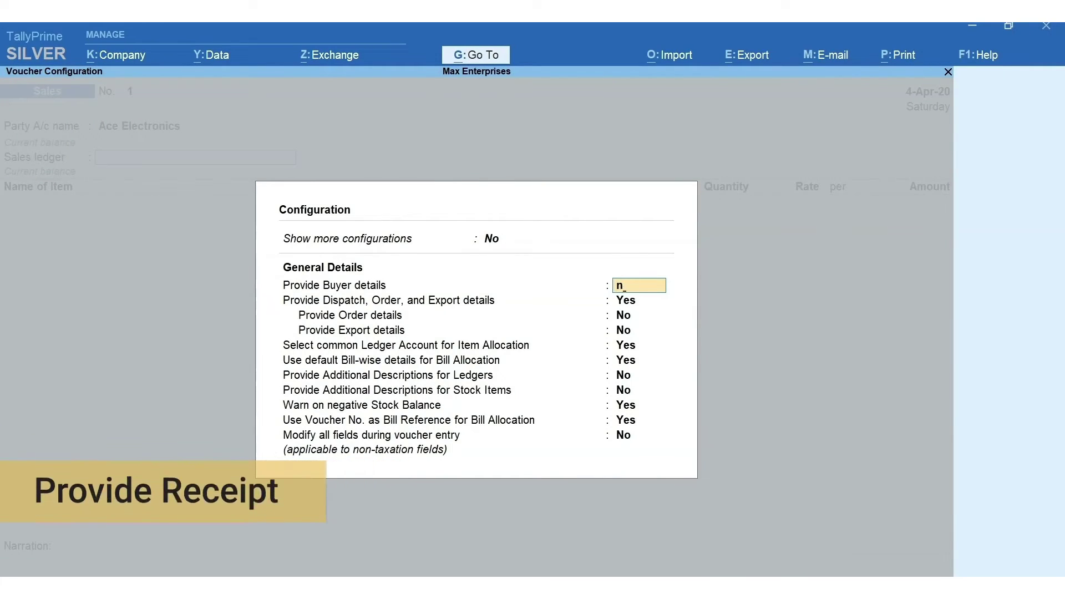
{"action": "type", "text": "o"}
{"action": "key", "text": "Return"}
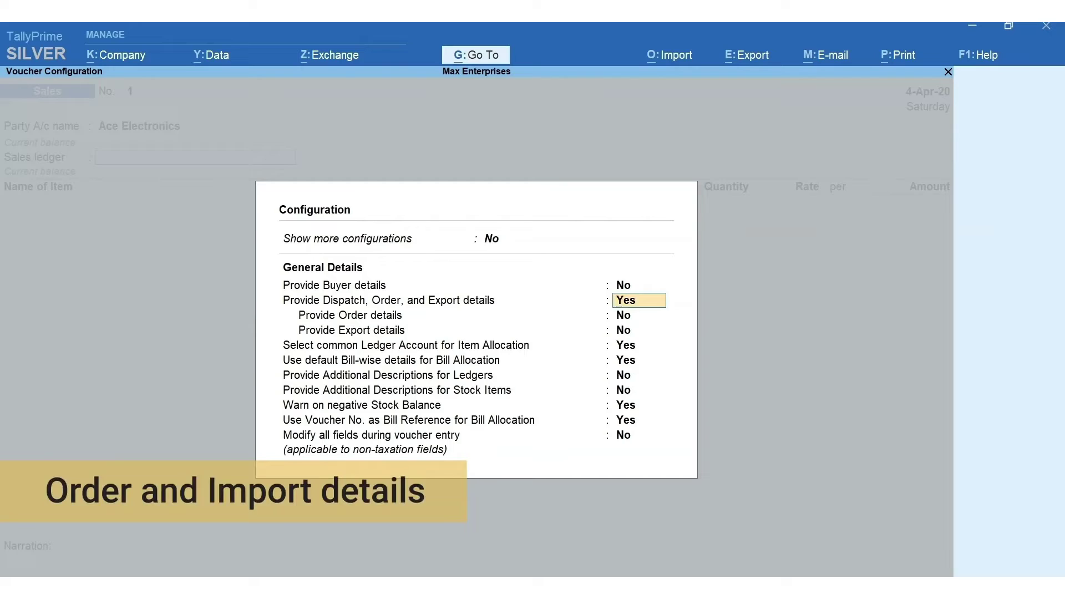
{"action": "type", "text": "no"}
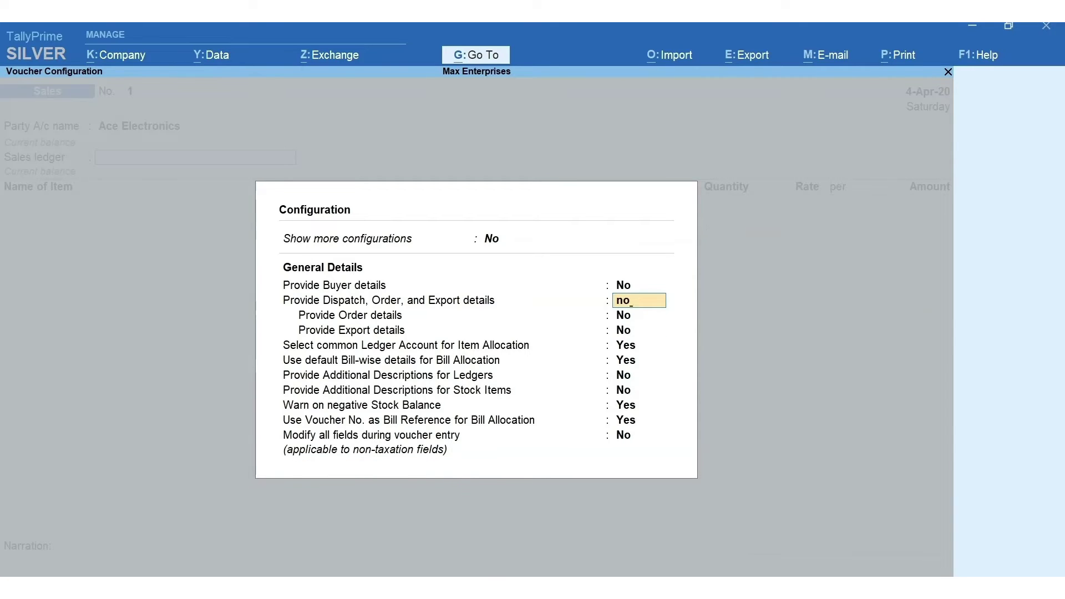
{"action": "key", "text": "Return"}
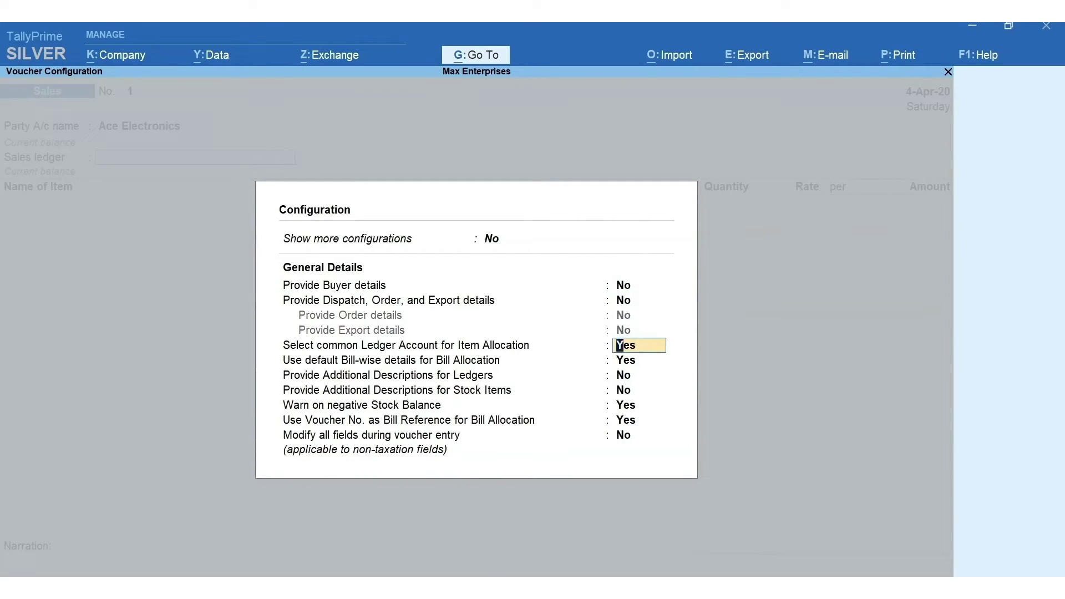
{"action": "key", "text": "Return"}
{"action": "key", "text": "Return"}
{"action": "key", "text": "Return"}
{"action": "key", "text": "Return"}
{"action": "key", "text": "Return"}
{"action": "key", "text": "Return"}
{"action": "key", "text": "Return"}
{"action": "key", "text": "ctrl+i"}
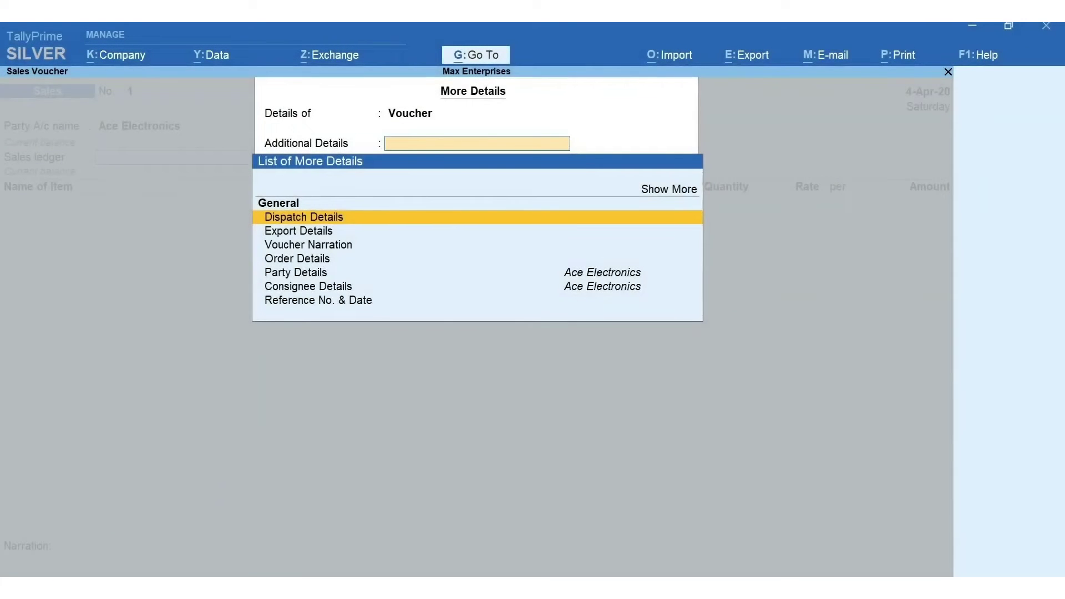
Close More Details unchanged and set the Sales ledger to Sales.
{"action": "key", "text": "Escape"}
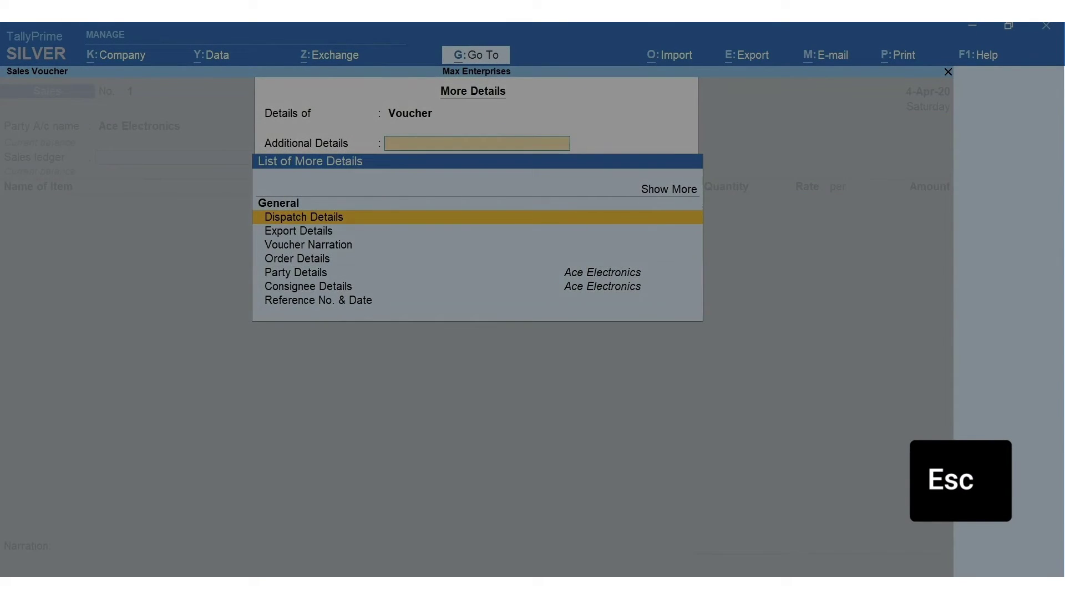
{"action": "key", "text": "Return"}
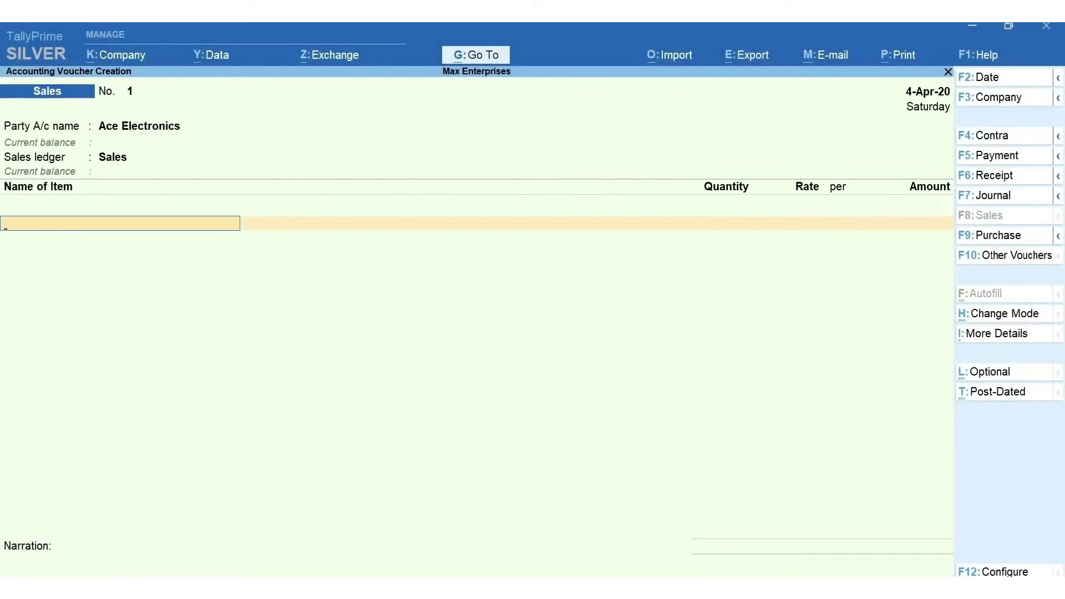
Add 5 Nos of Dell 17 inch Monitor at 8,900.00, amounting to 44,500.00.
{"action": "key", "text": "space"}
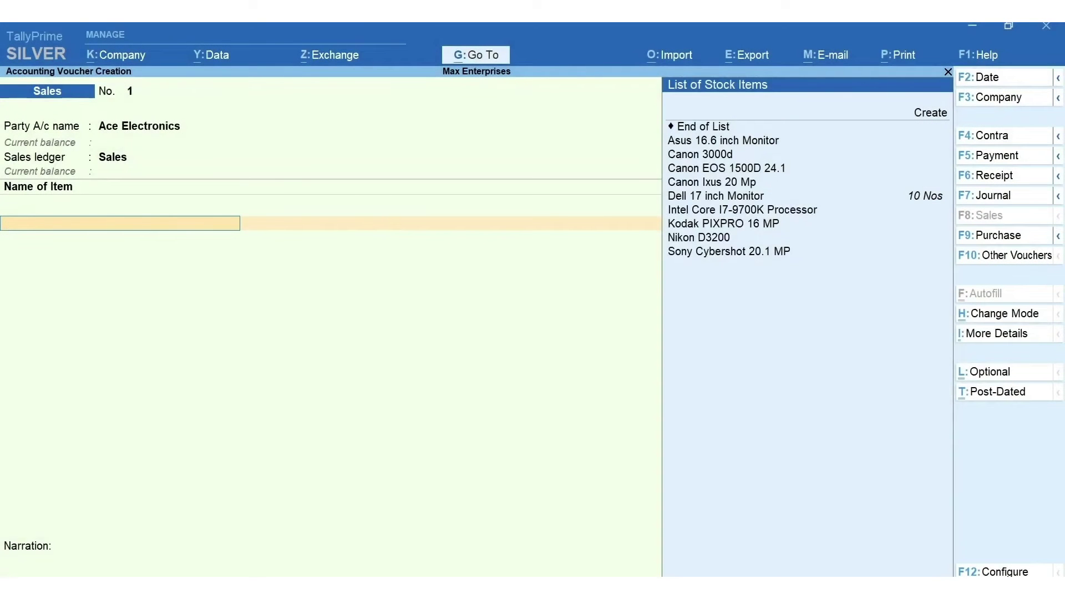
{"action": "type", "text": "Del"}
{"action": "key", "text": "Return"}
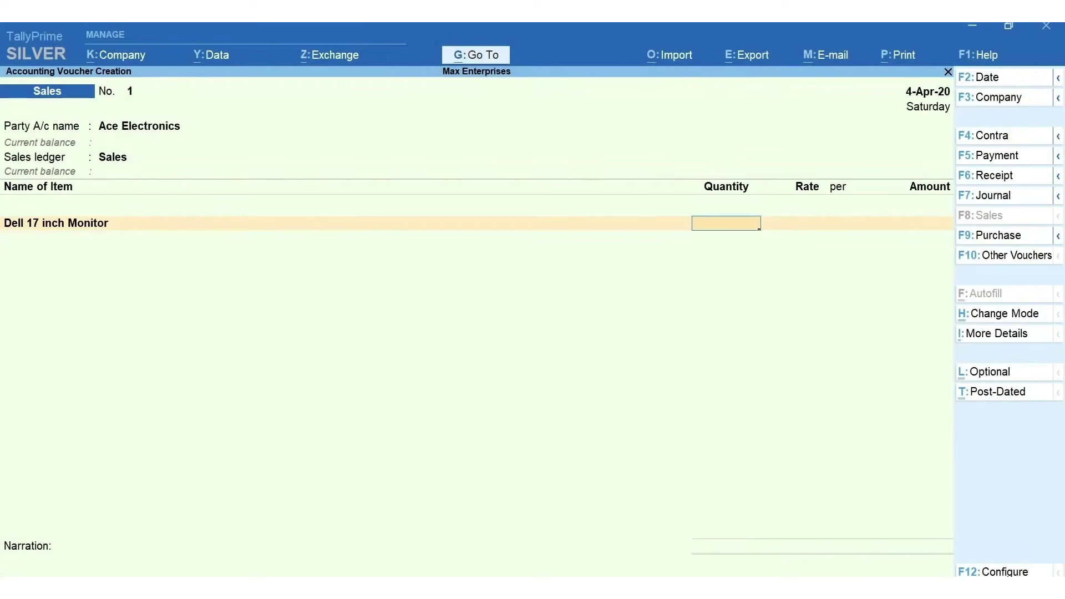
{"action": "type", "text": "5"}
{"action": "key", "text": "Return"}
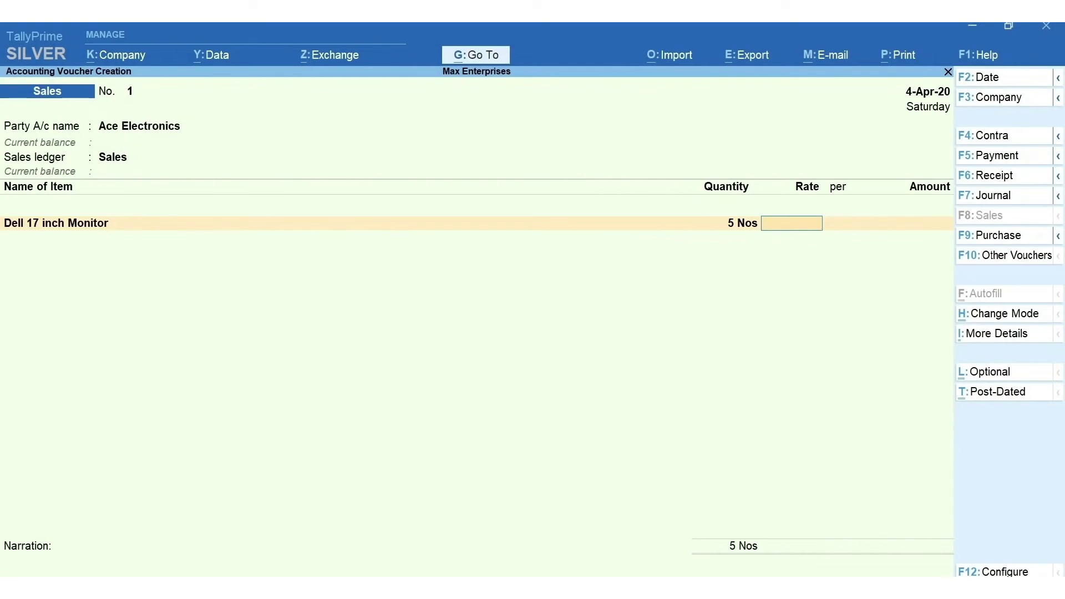
{"action": "type", "text": "8900"}
{"action": "key", "text": "Return"}
{"action": "key", "text": "Return"}
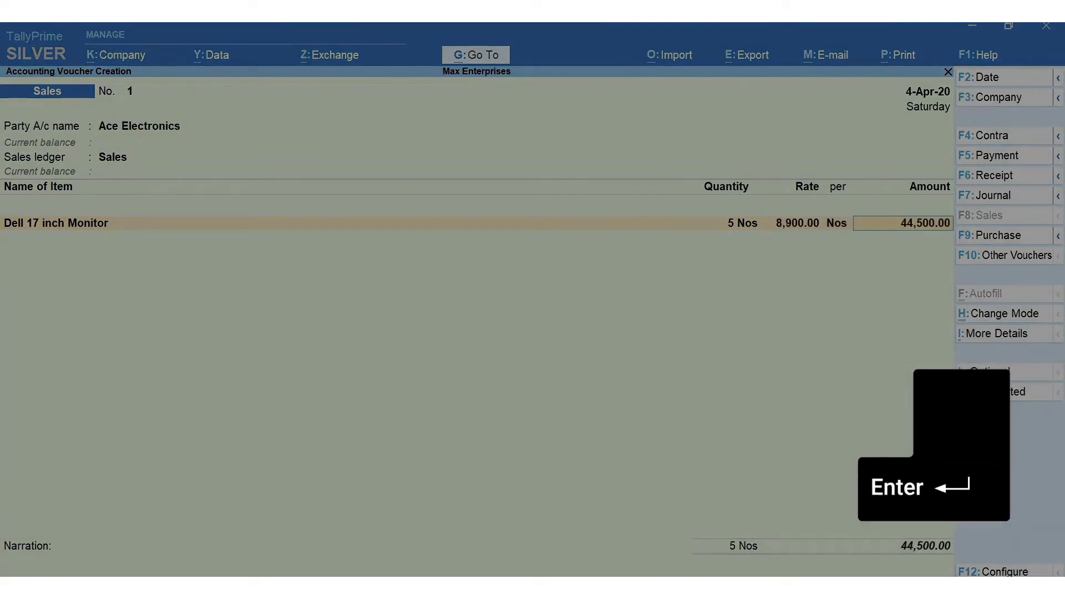
{"action": "key", "text": "Return"}
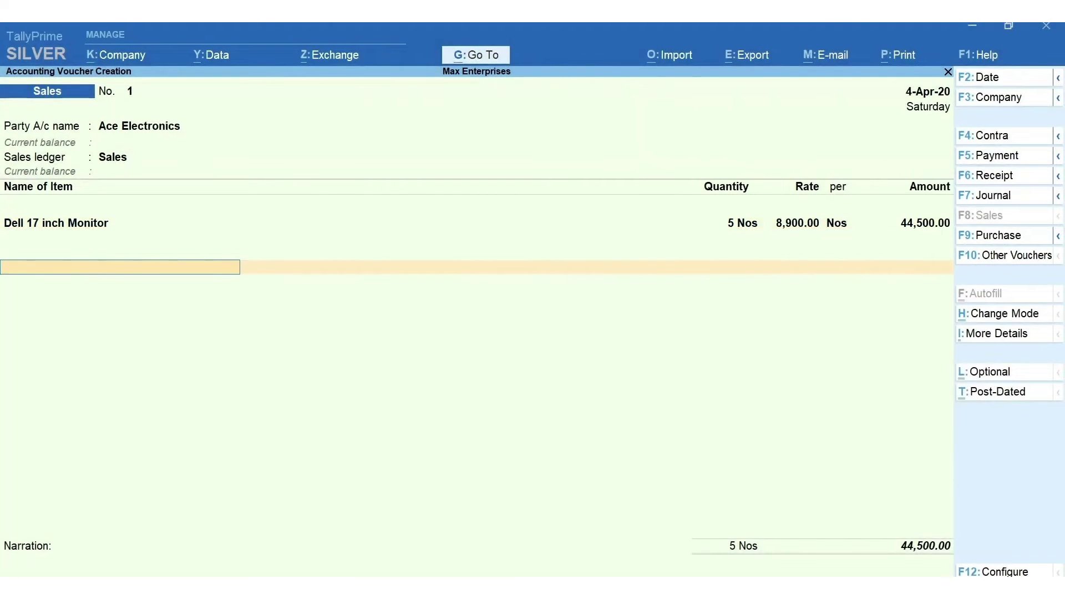
{"action": "key", "text": "Return"}
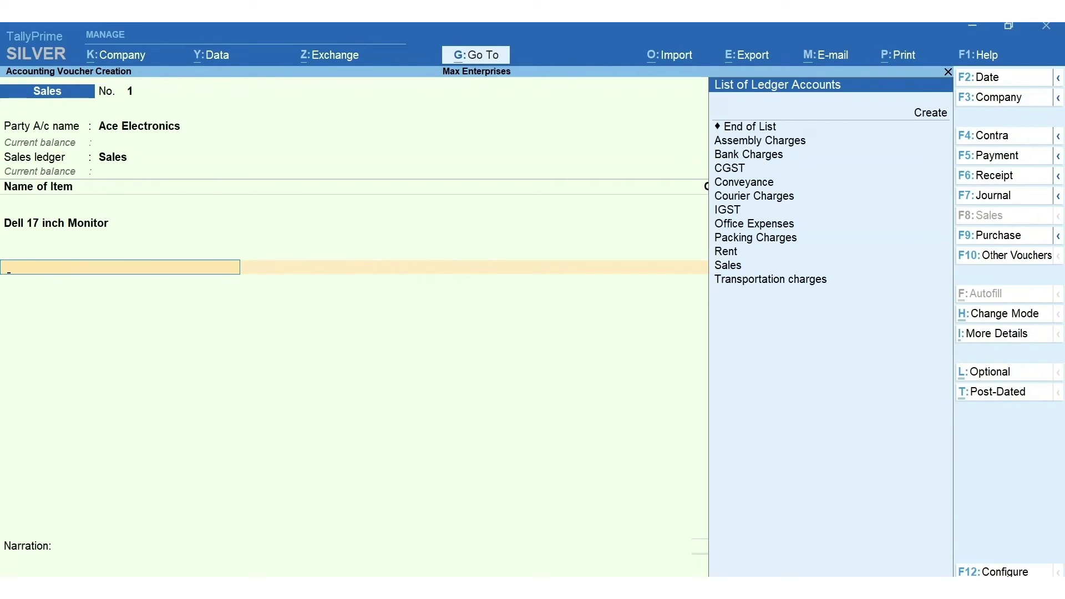
End the item list, save the 44,500.00 sales voucher, and reopen voucher No. 1.
{"action": "key", "text": "Return"}
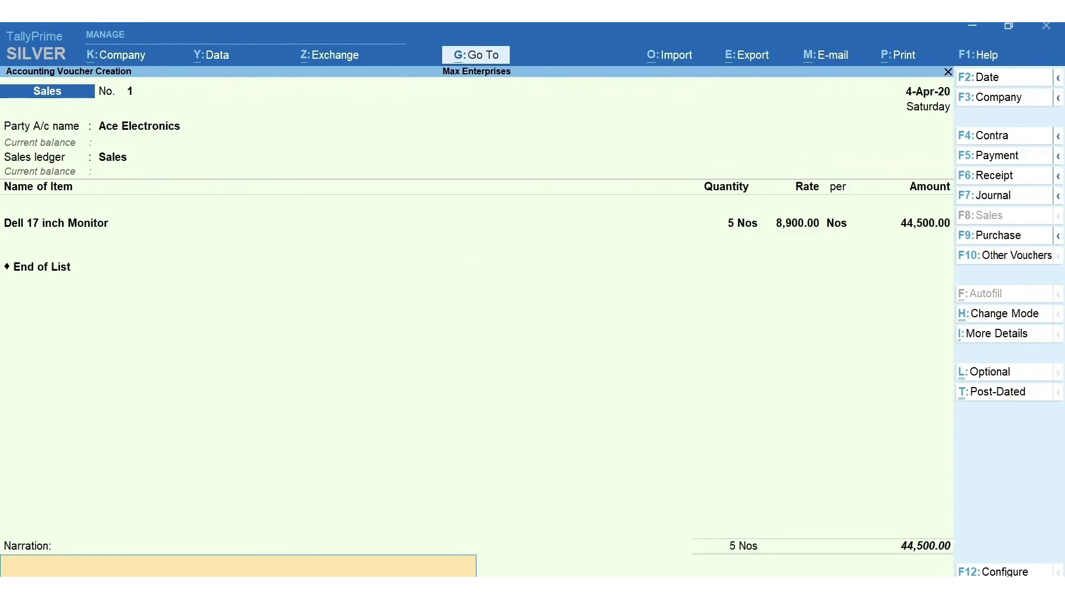
{"action": "key", "text": "Return"}
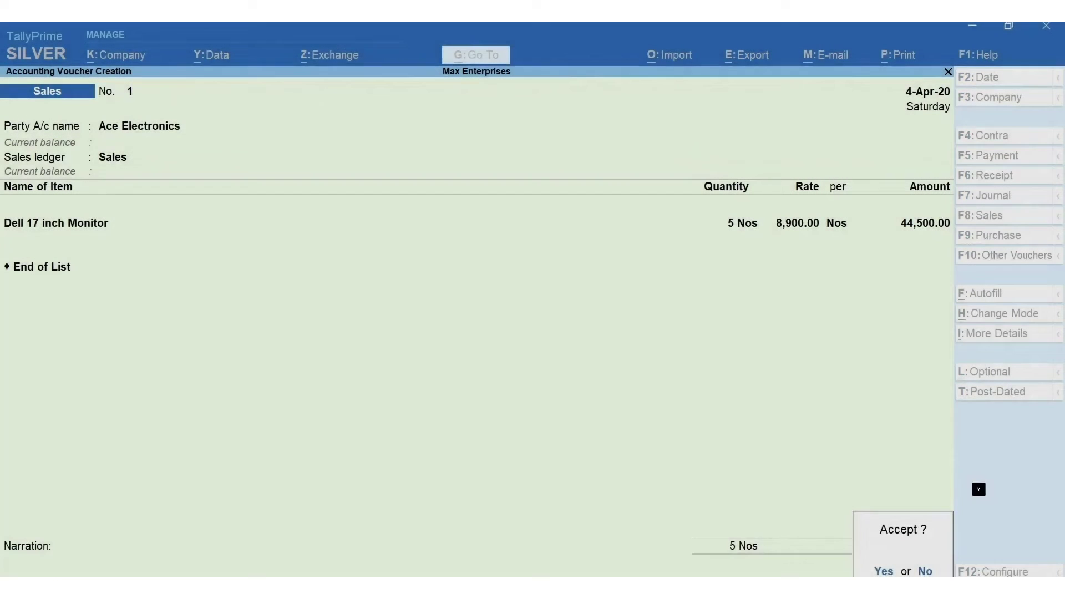
{"action": "key", "text": "y"}
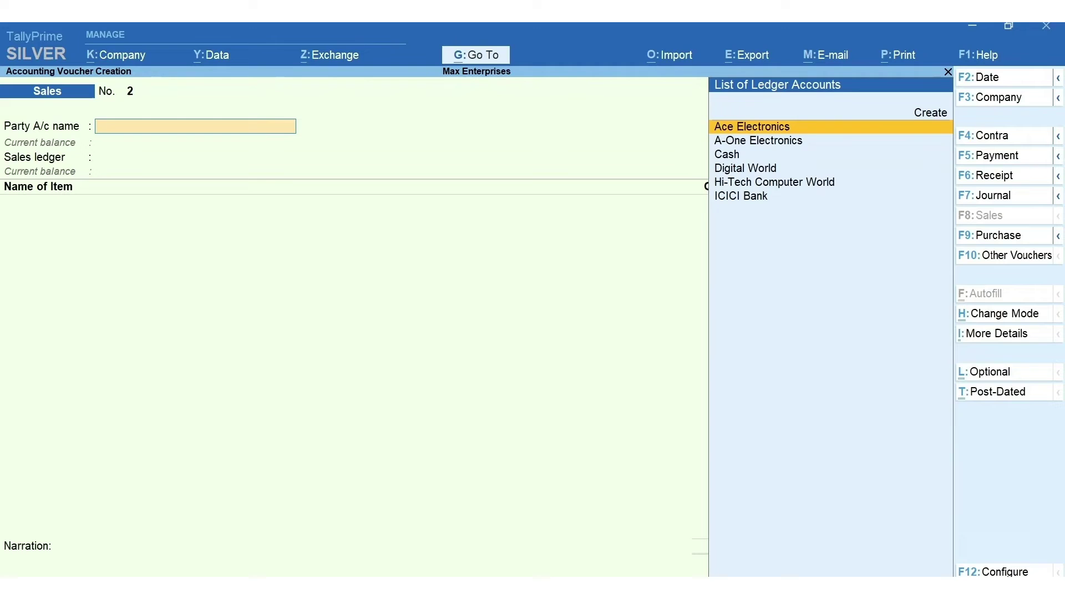
{"action": "key", "text": "Page_Up"}
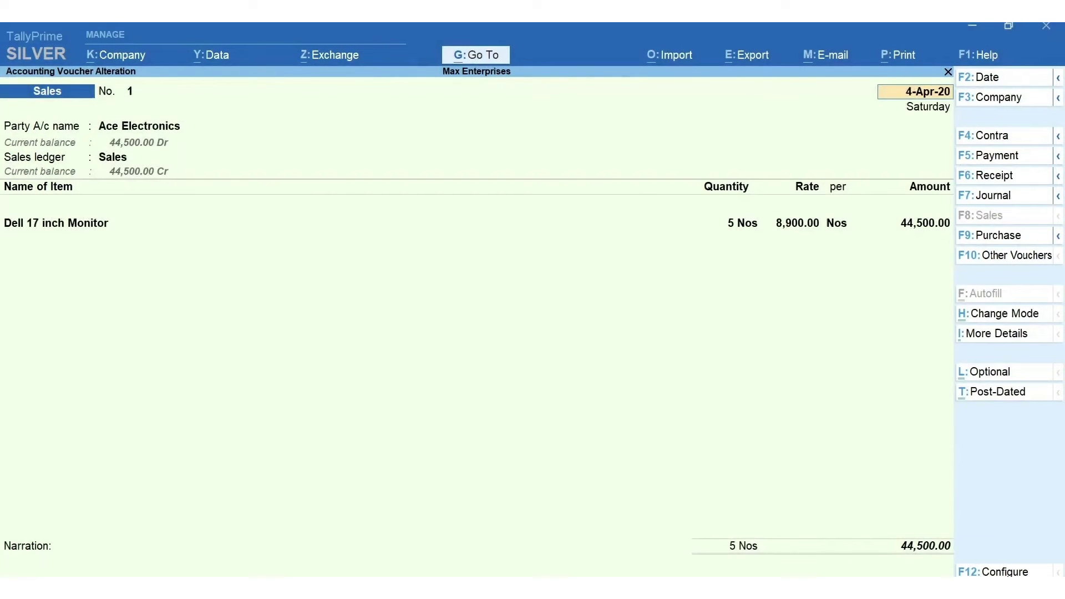
Preview the current voucher's invoice zoomed in, then print one copy to Microsoft Print to PDF.
{"action": "key", "text": "alt+p"}
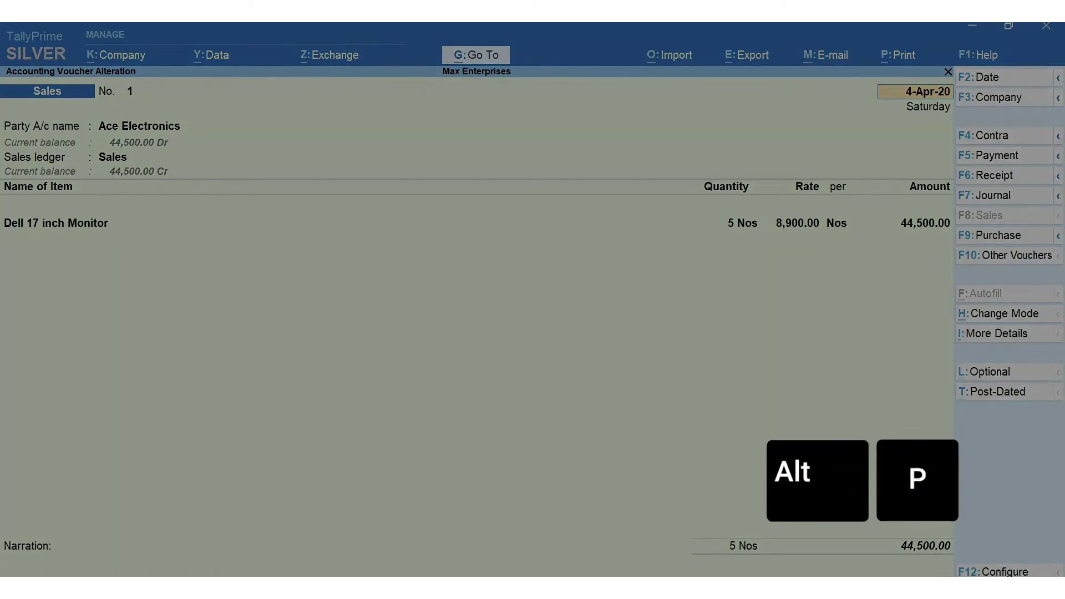
{"action": "key", "text": "Return"}
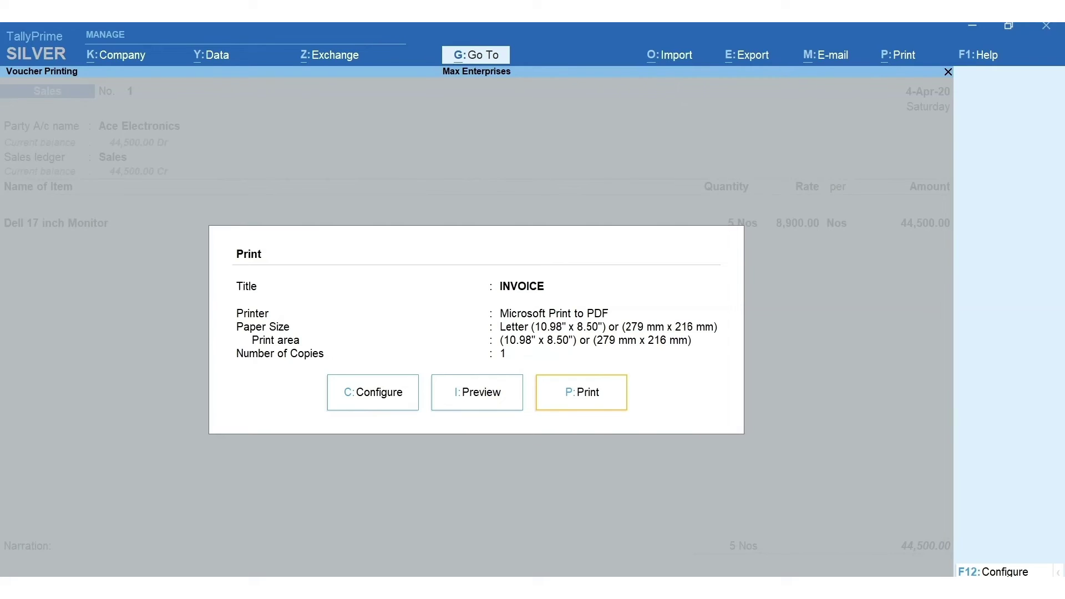
{"action": "key", "text": "i"}
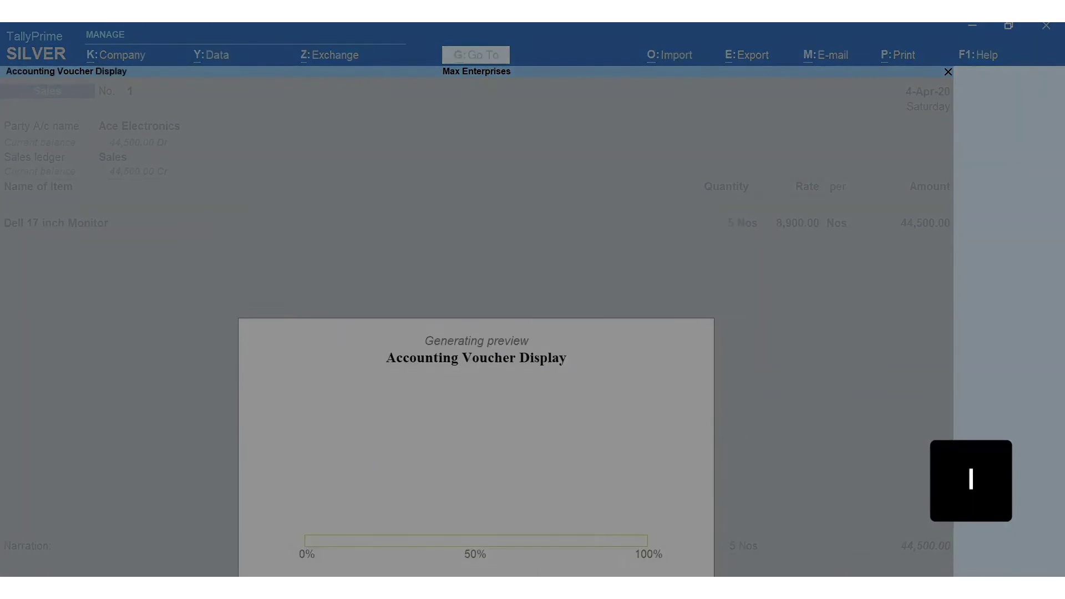
{"action": "key", "text": "F4"}
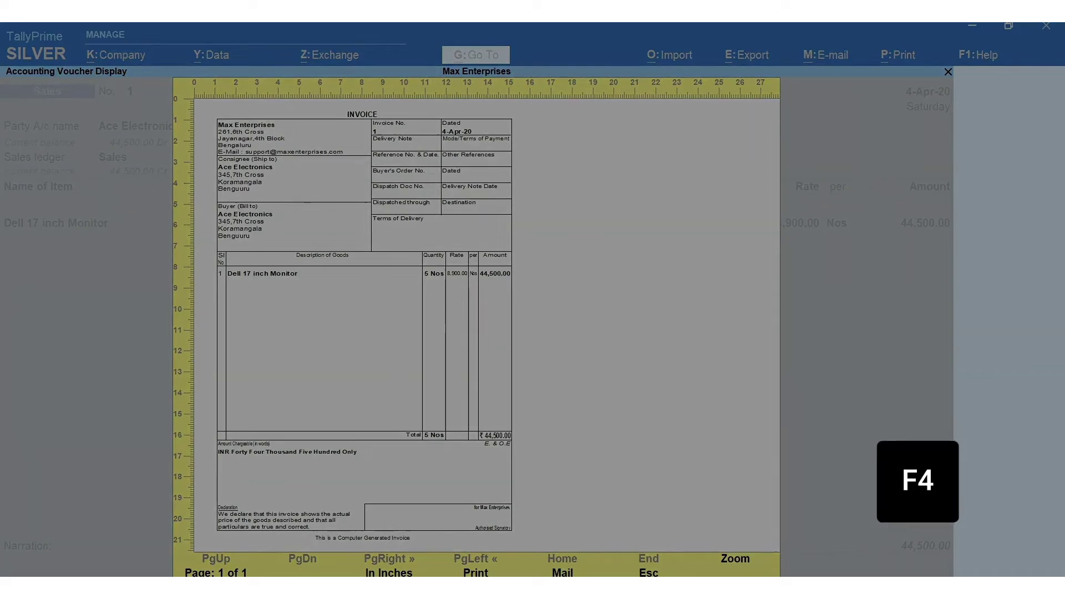
{"action": "key", "text": "Escape"}
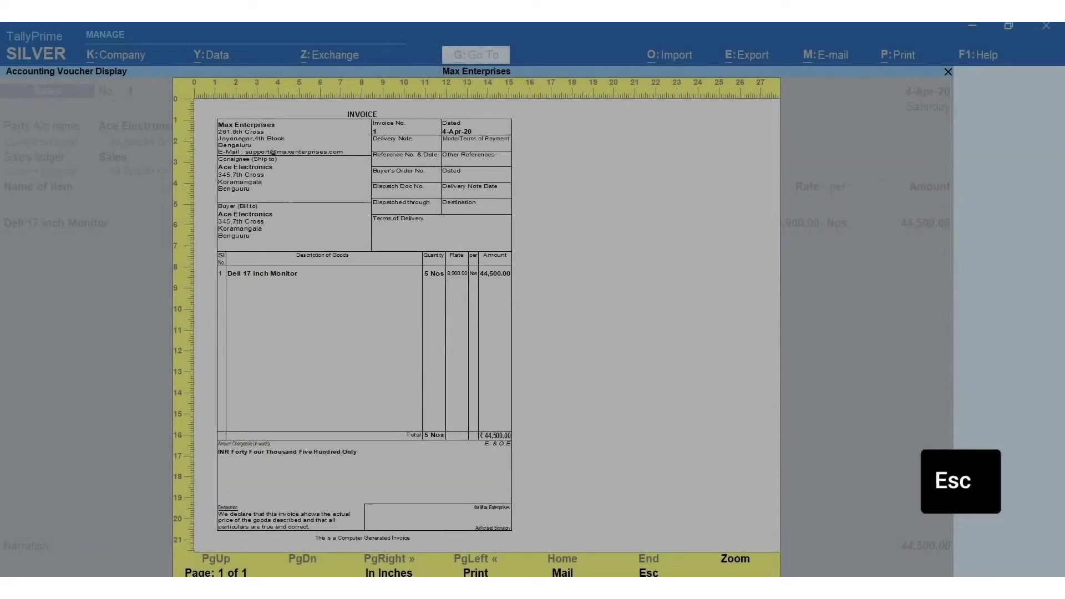
{"action": "key", "text": "Escape"}
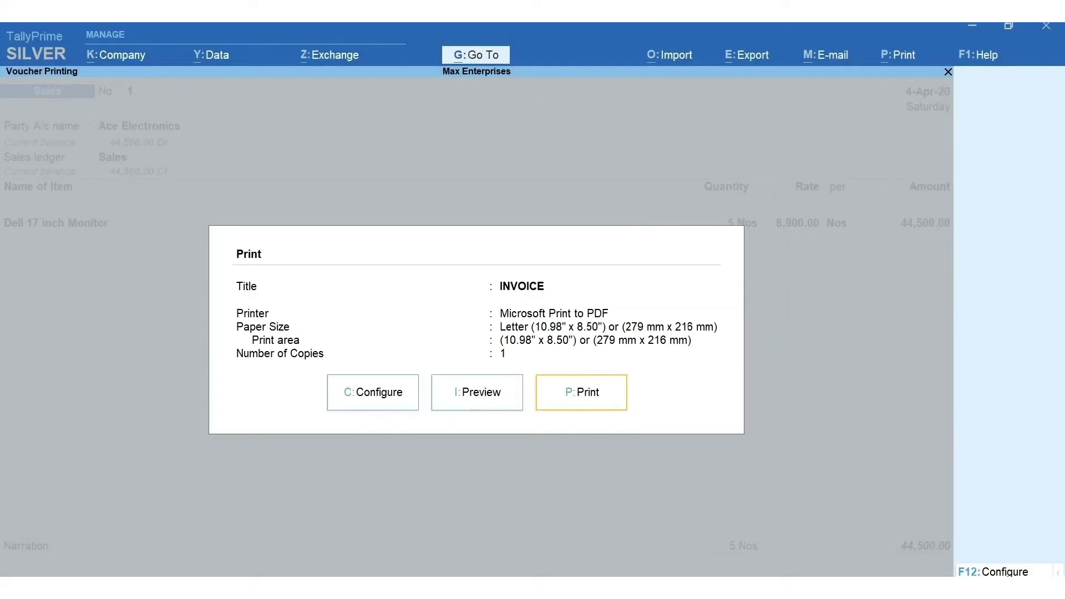
{"action": "key", "text": "p"}
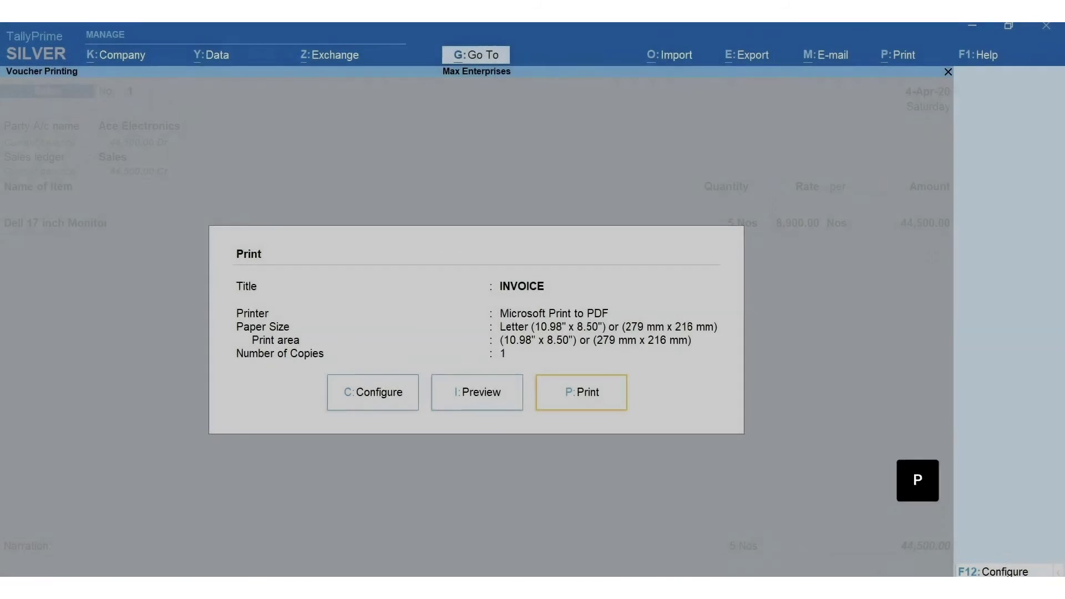
{"action": "key", "text": "Escape"}
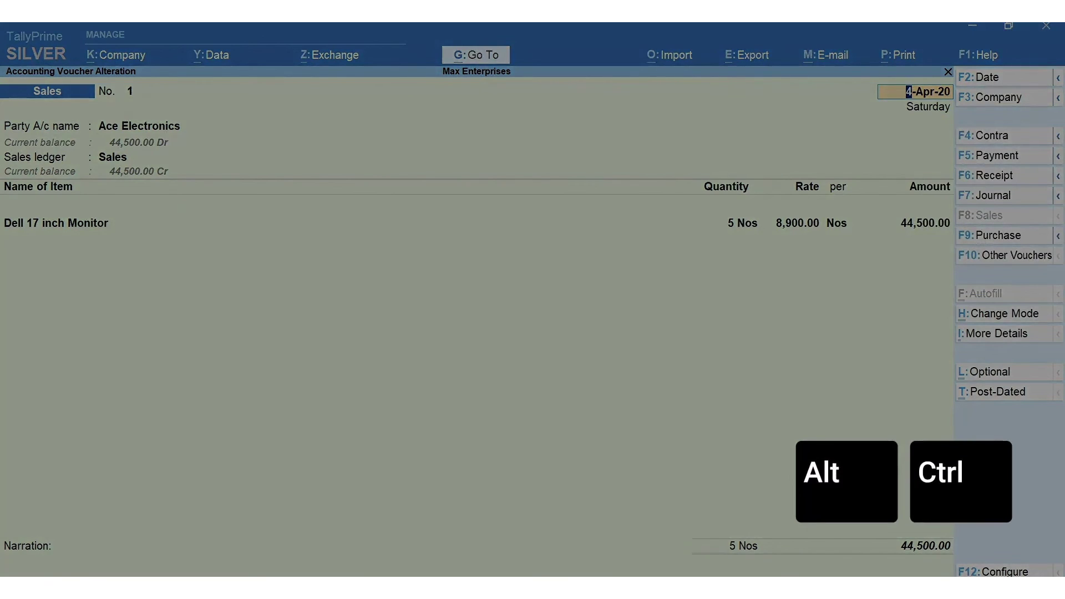
Preview the alternate voucher keys, then expand Purchase to show Receipt Note and Purchase Order.
{"action": "key", "text": "alt"}
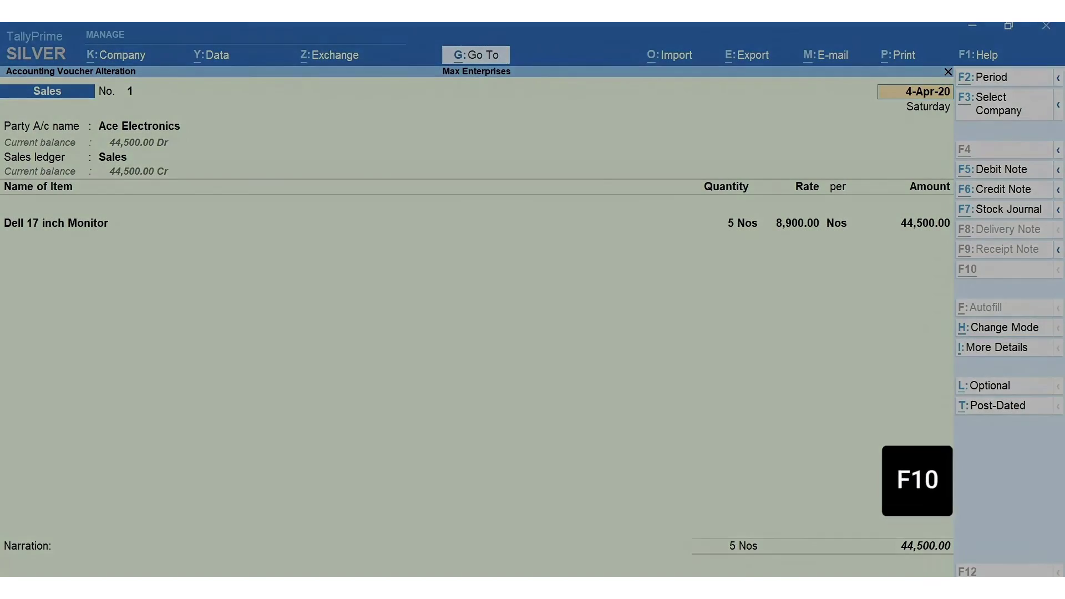
{"action": "key", "text": "alt"}
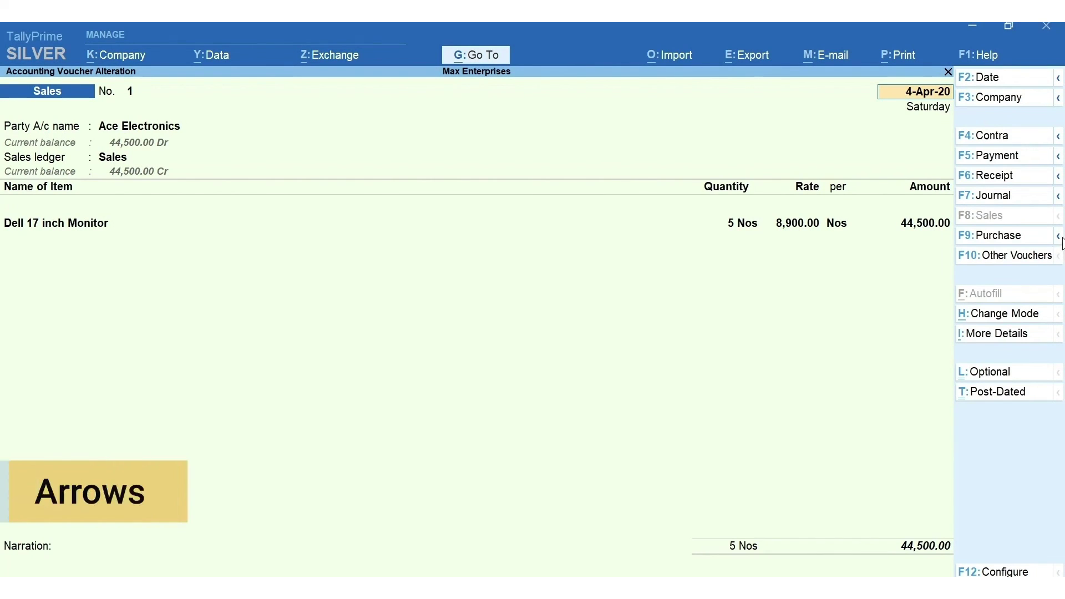
{"action": "left_click", "coordinate": [1058, 238]}
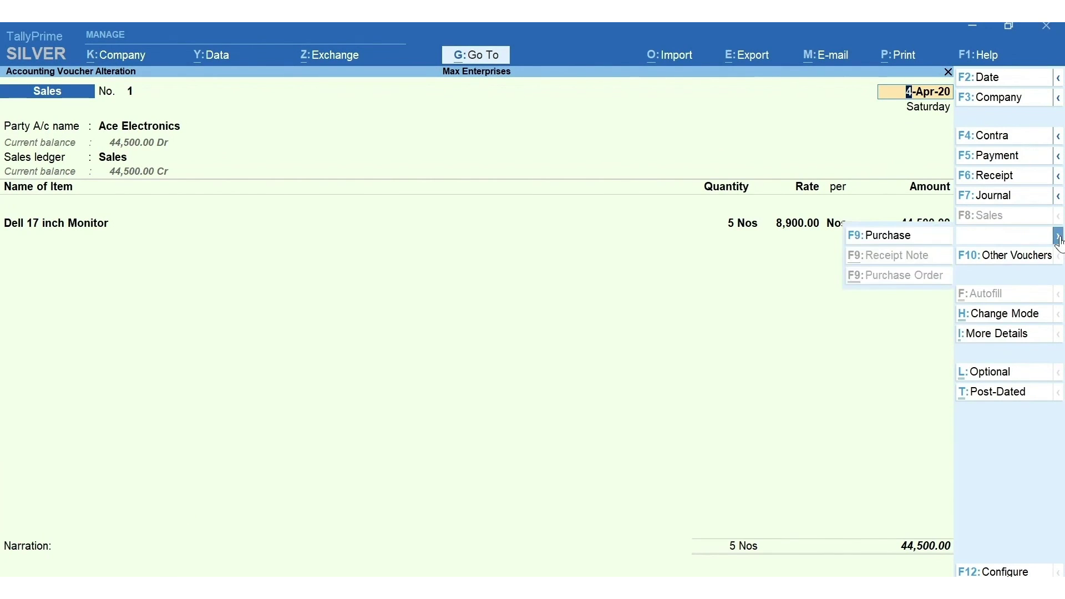